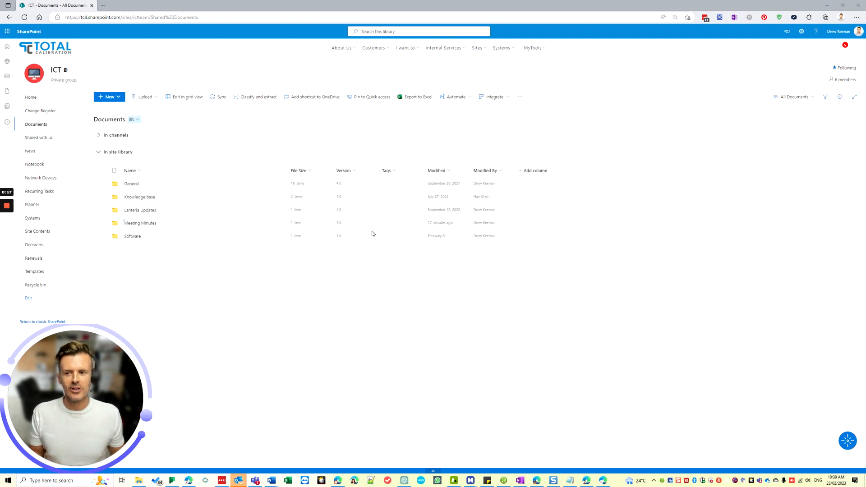
left_click(112, 96)
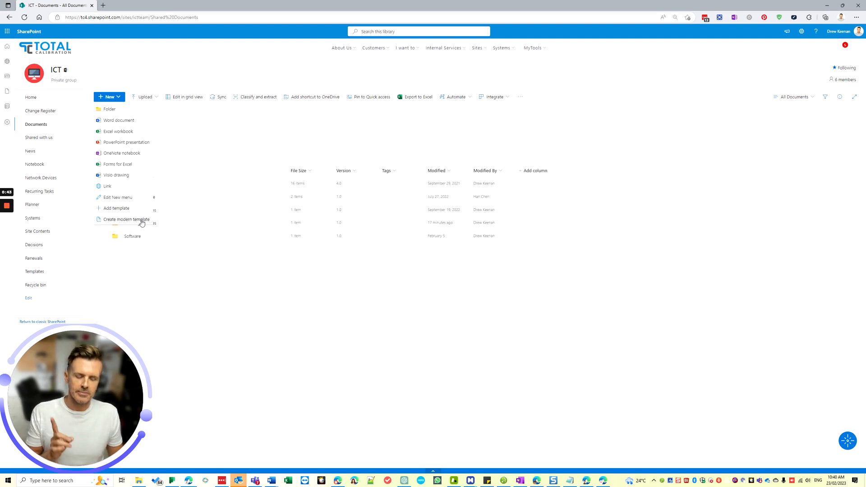
left_click(449, 335)
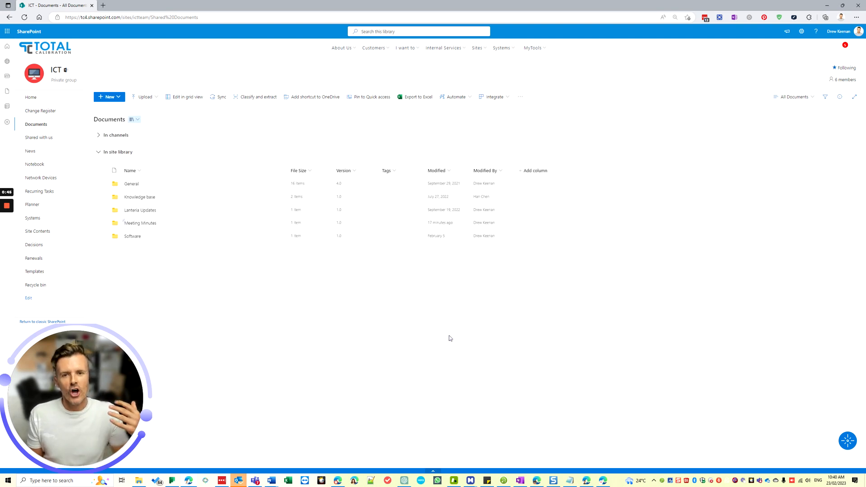
Switch to Word and examine the blank Date, Attendees and Apologies cells in the ICT meeting minutes template.
key("alt+Tab")
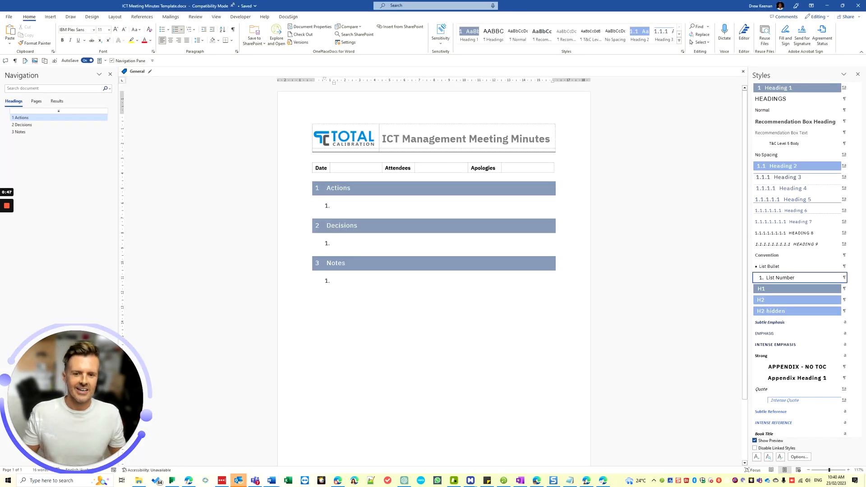
left_click(361, 168)
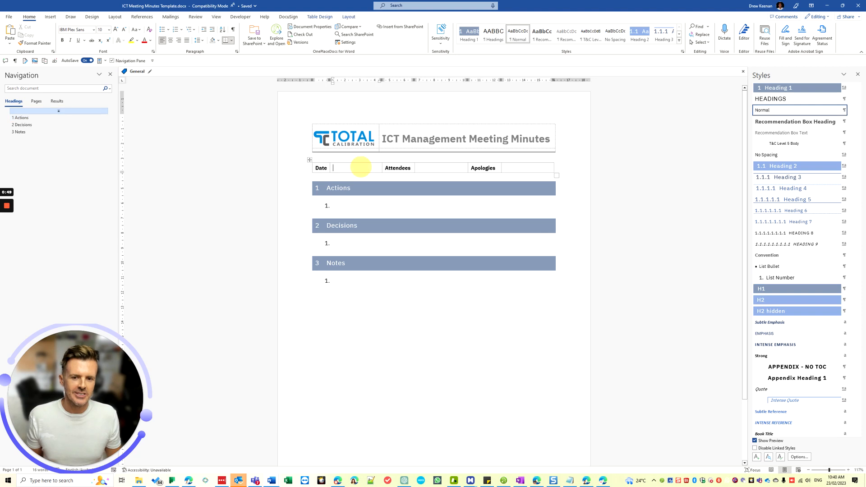
left_click(431, 168)
left_click(539, 169)
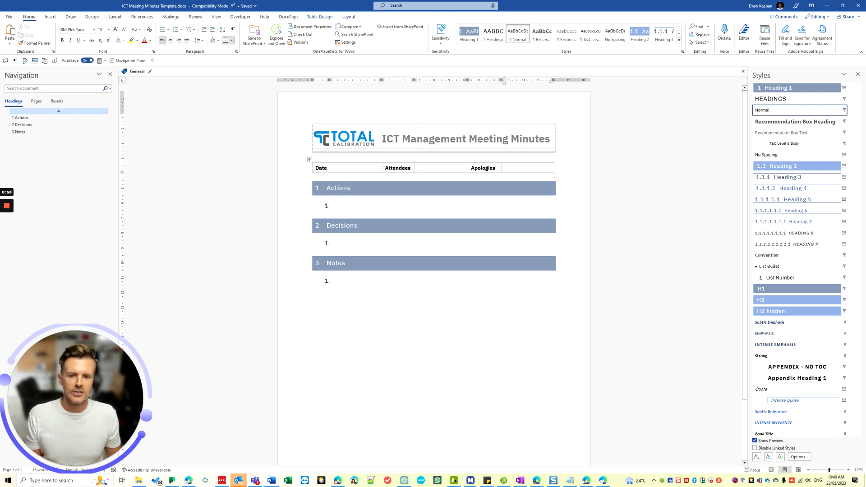
Switch back to SharePoint and create a modern template from ICT Meeting Minutes Template.docx in the ICT site's Templates library.
key("alt+Tab")
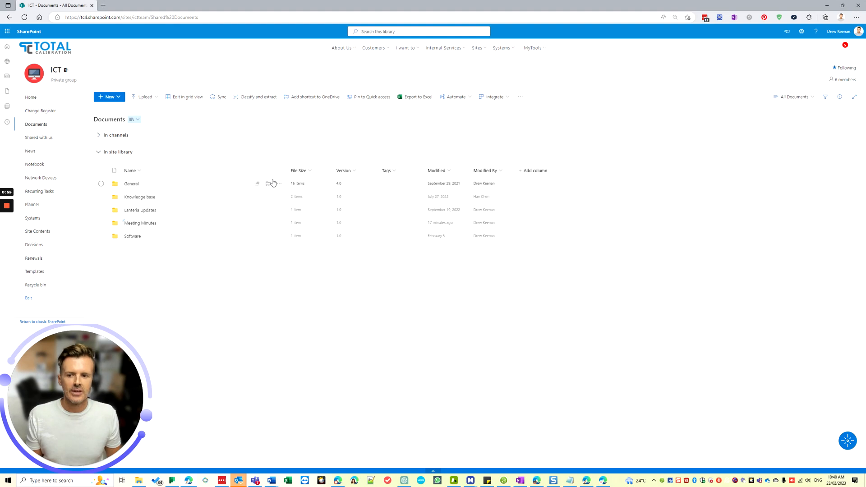
left_click(122, 99)
left_click(120, 218)
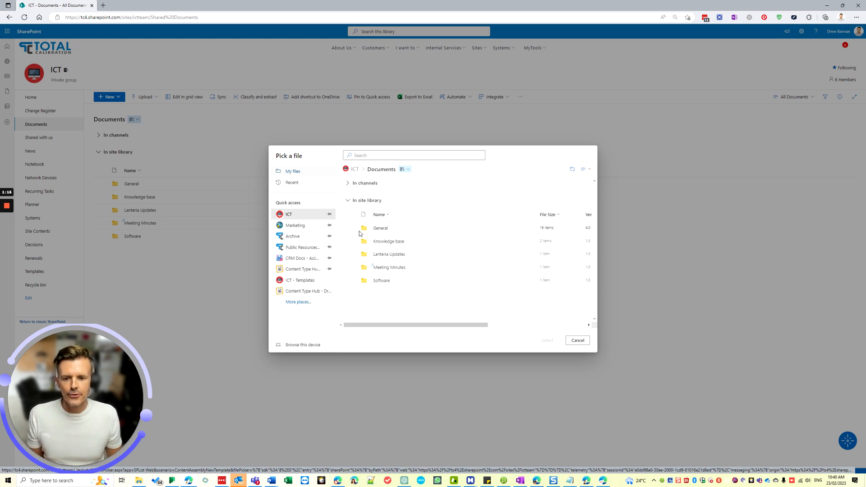
left_click(404, 169)
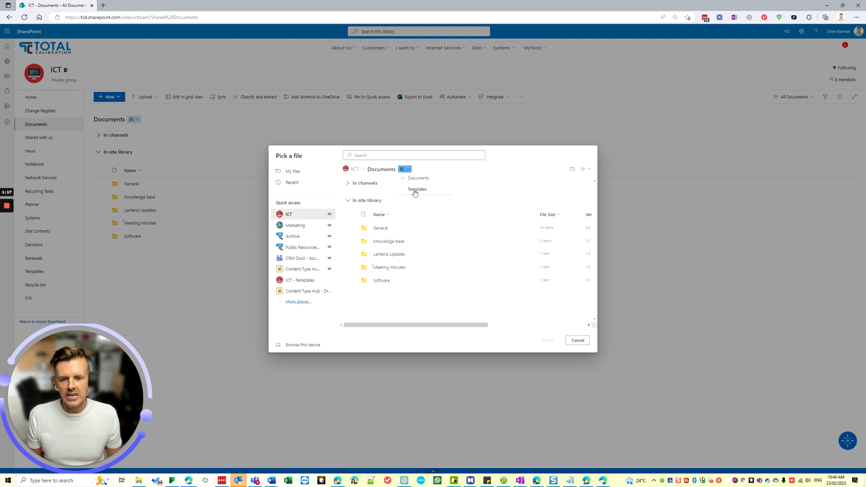
left_click(415, 189)
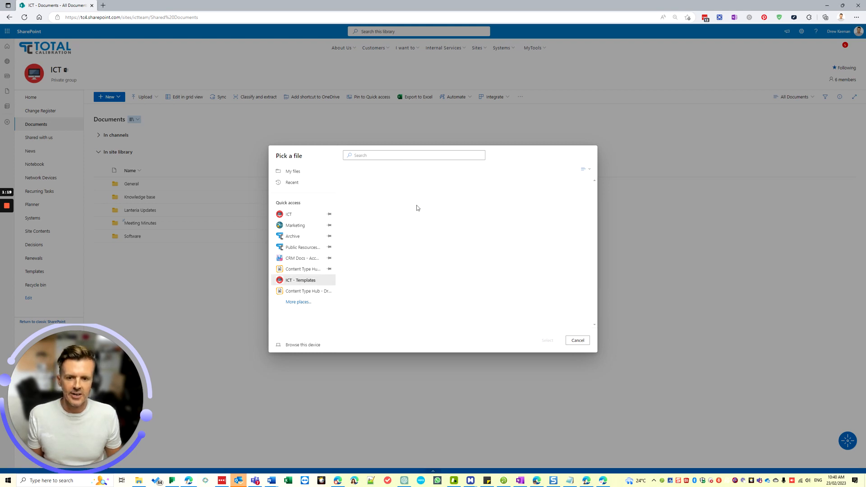
left_click(415, 206)
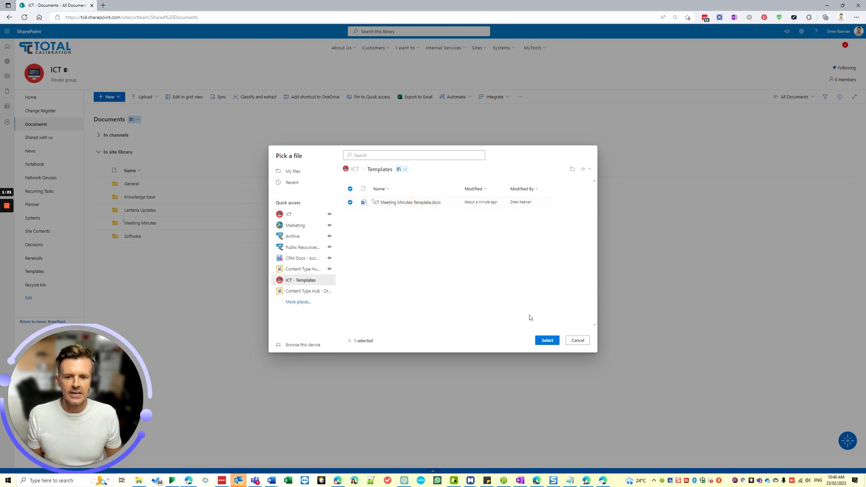
left_click(541, 343)
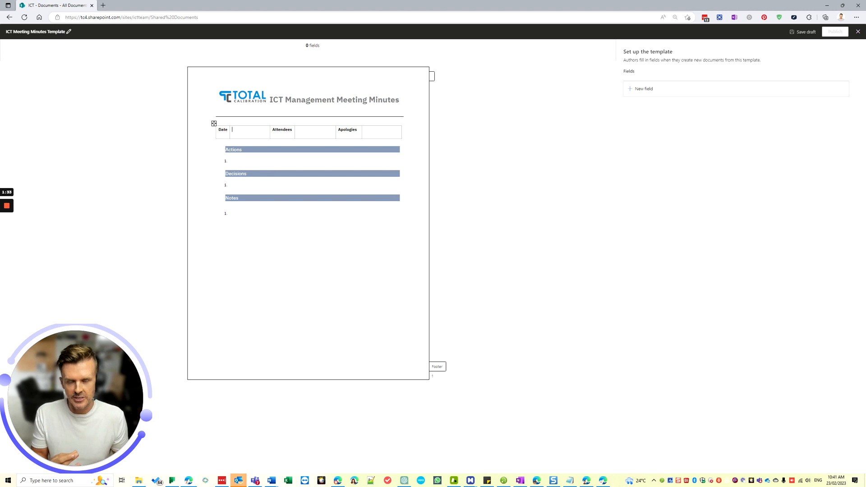
Add the placeholder text "Date" in the blank cell beside the Date label and create a field for it named Meeting Date.
type("Date")
key("shift+Home")
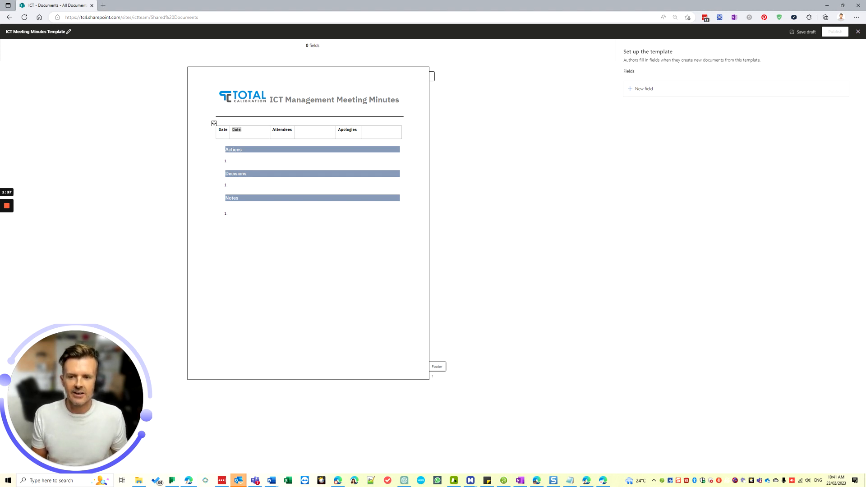
left_click(651, 89)
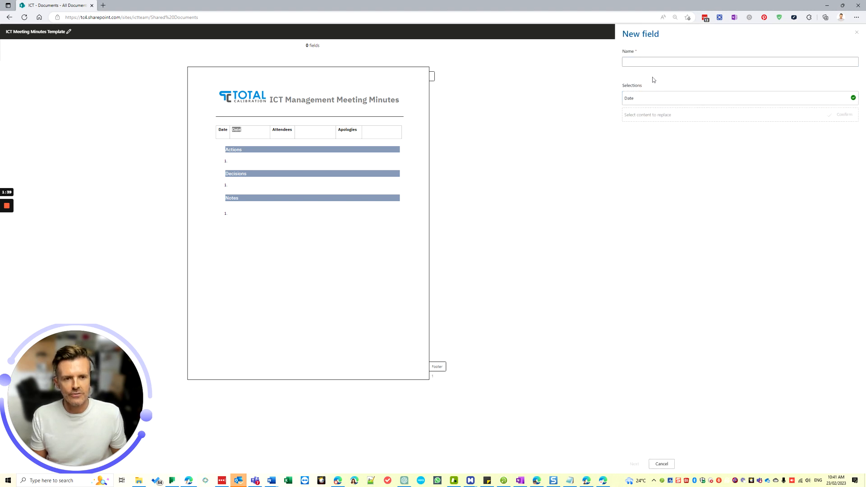
type("Meeting")
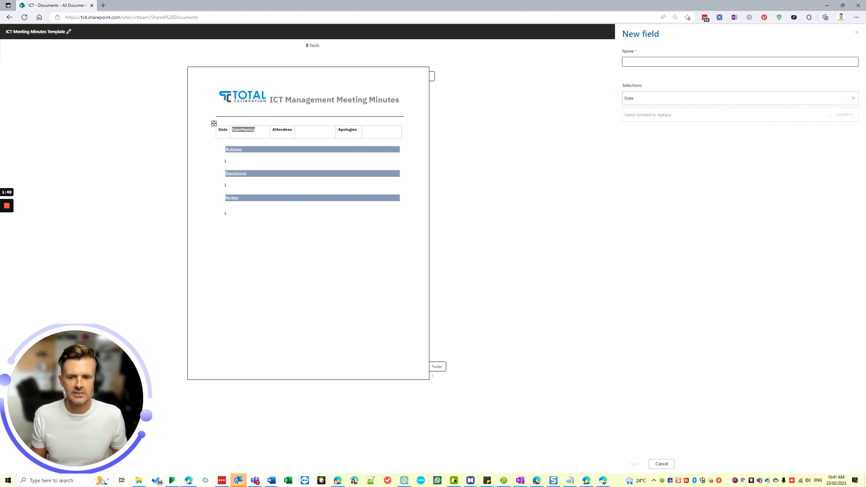
key("ctrl+z")
left_click(652, 60)
type("MEet")
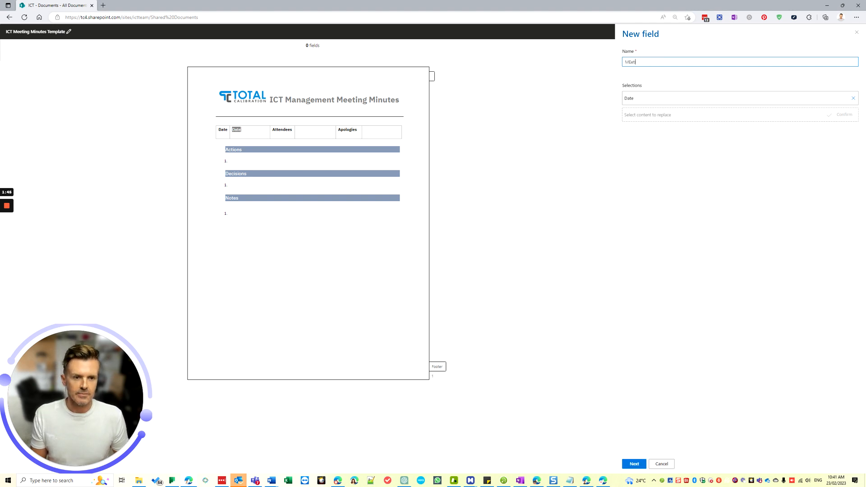
type("ing")
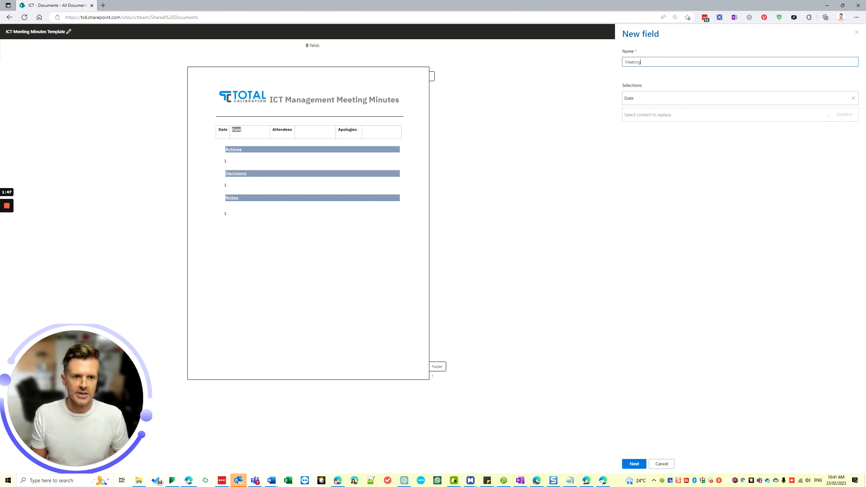
type(" Date")
left_click(634, 463)
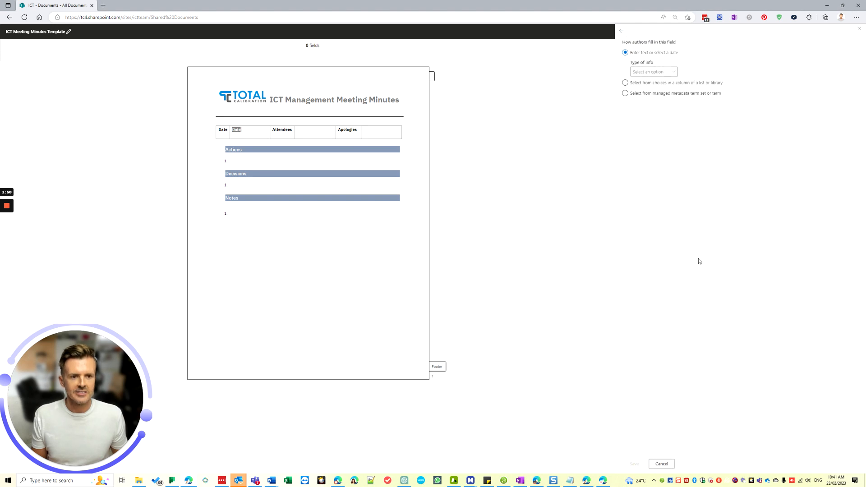
Set the Meeting Date field to date and time with time included, DD/MM/YYYY format and 24-hour time, and save it.
left_click(669, 72)
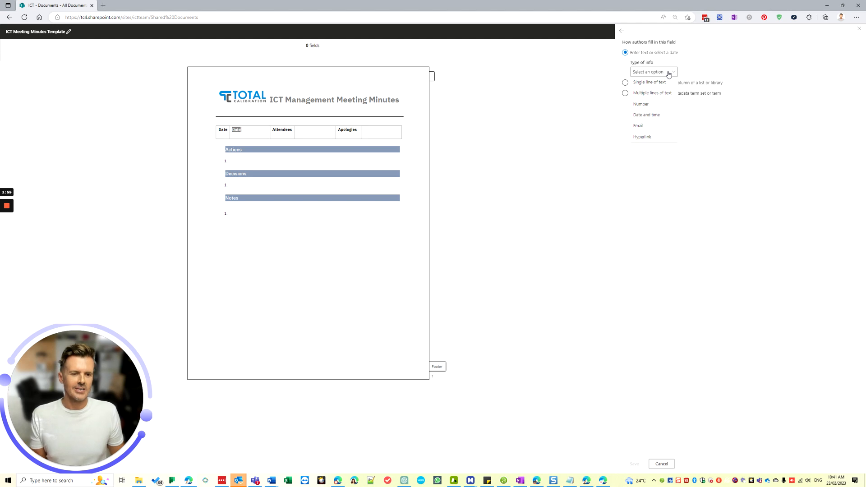
left_click(667, 115)
left_click(638, 90)
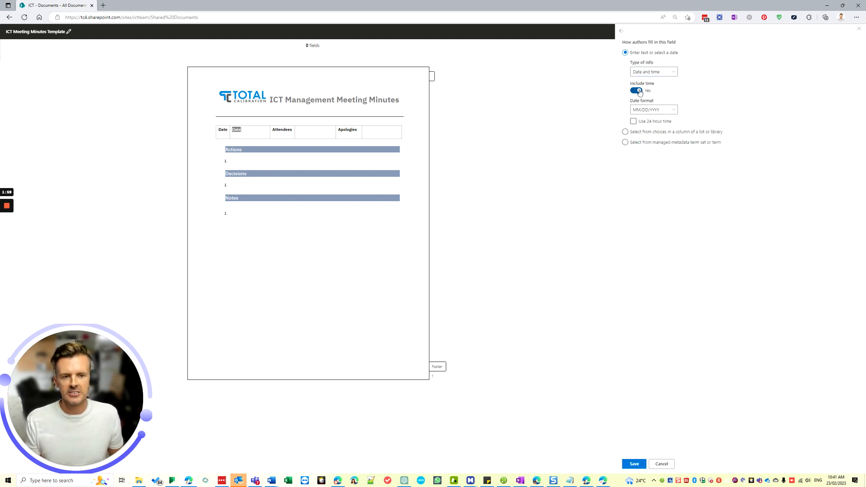
left_click(659, 113)
left_click(660, 152)
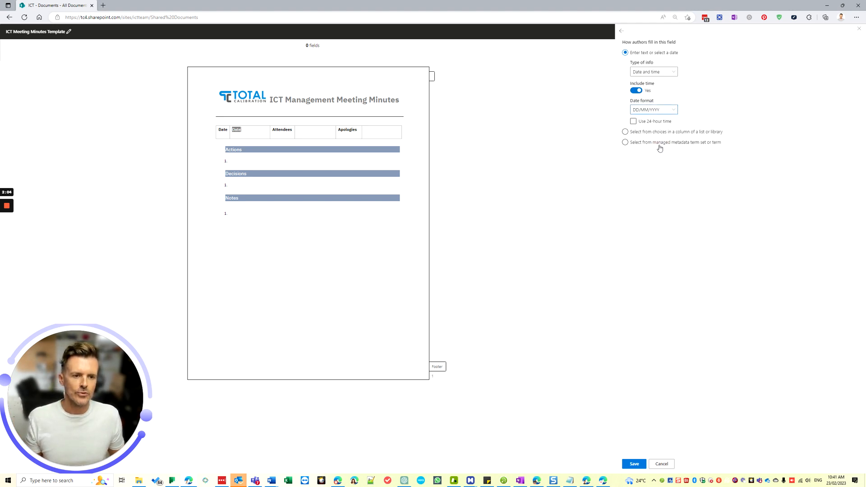
left_click(633, 122)
left_click(634, 464)
Create a field named Attendees and link it to new placeholder text "Attendees" in the blank cell beside the Attendees label.
left_click(314, 131)
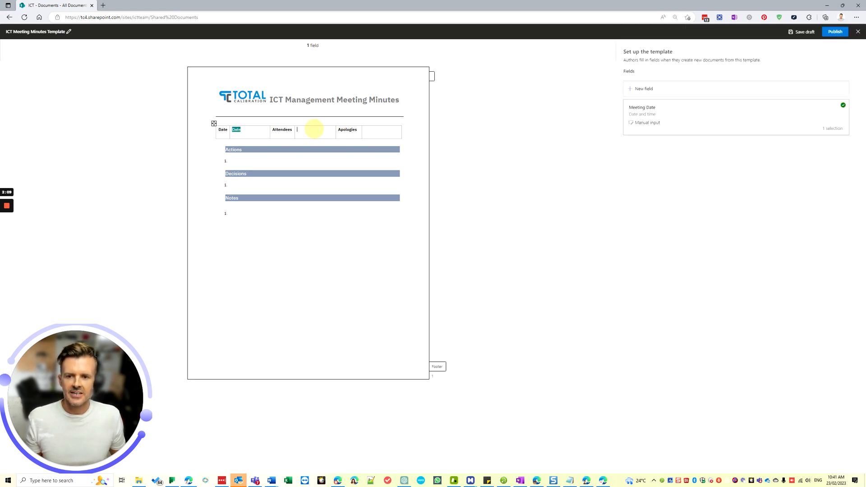
left_click(642, 93)
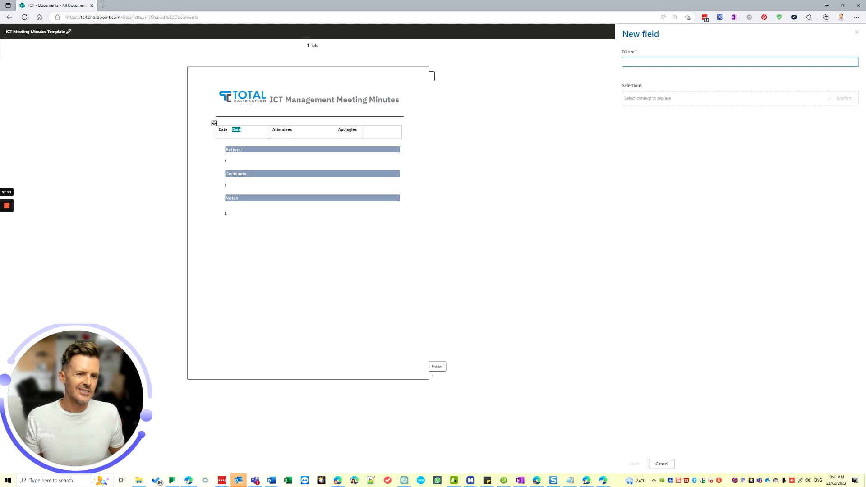
type("Attendees")
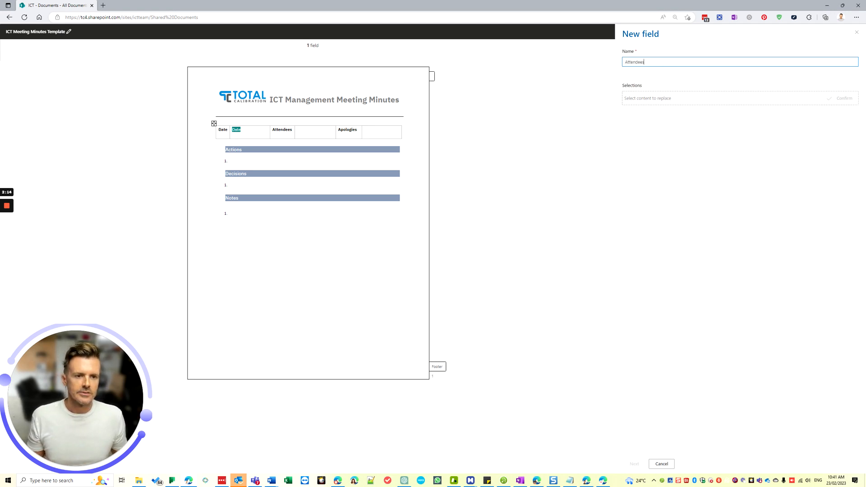
left_click(656, 101)
left_click(316, 131)
left_click(306, 131)
type("Attendees")
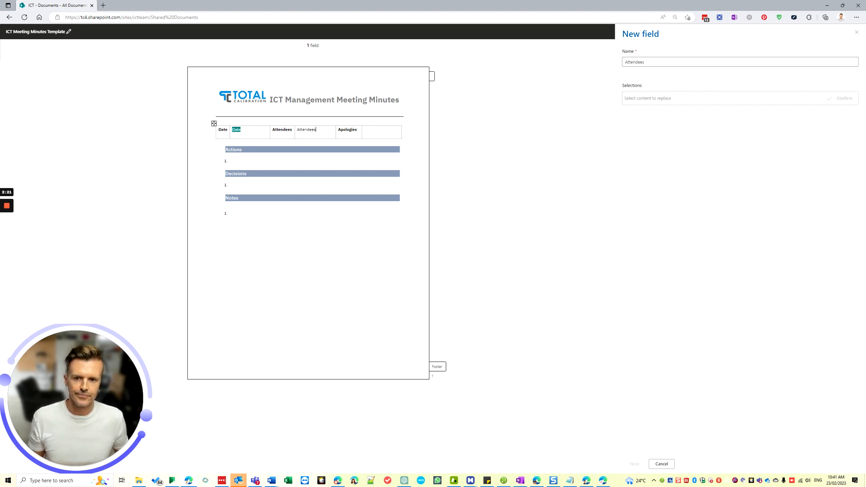
double_click(312, 131)
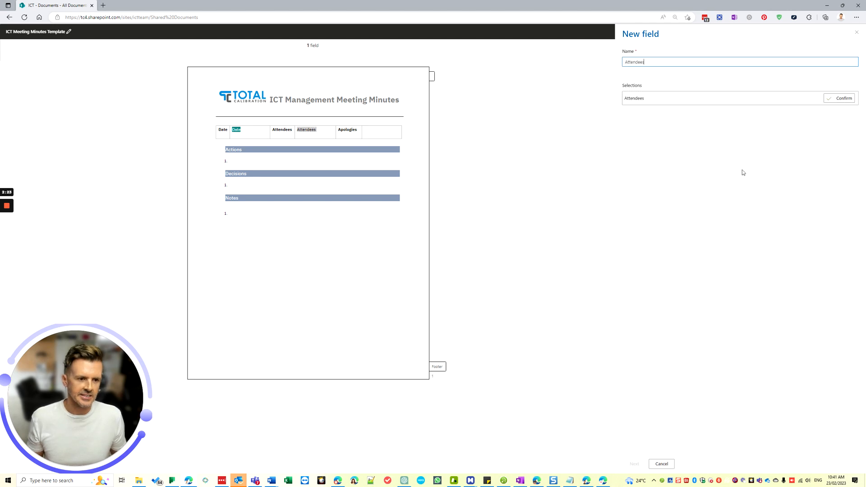
left_click(843, 98)
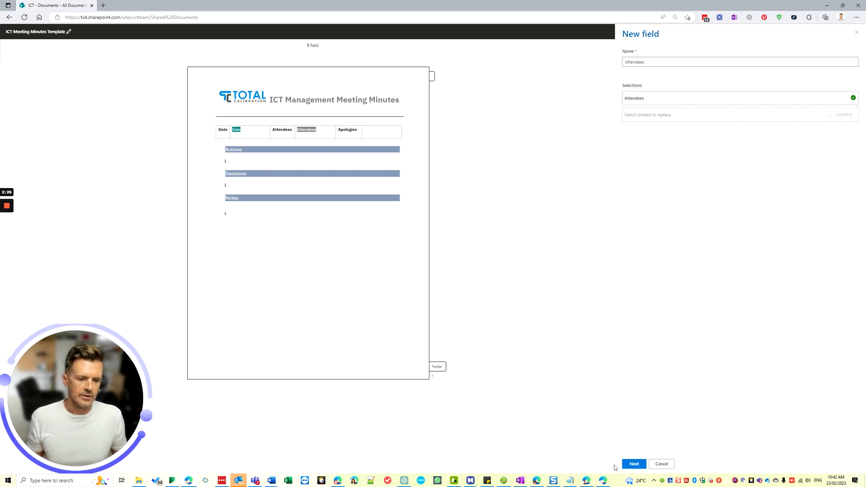
left_click(635, 465)
Set the Attendees field's type of info to single line of text and save the field.
left_click(668, 73)
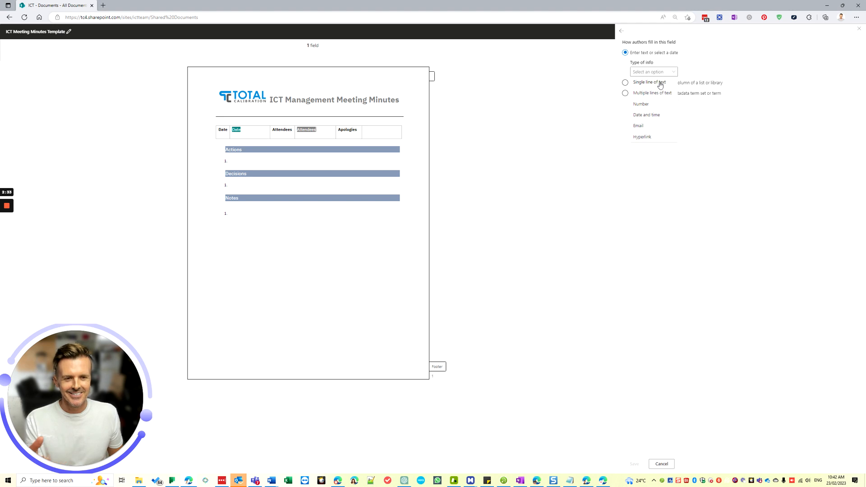
left_click(659, 82)
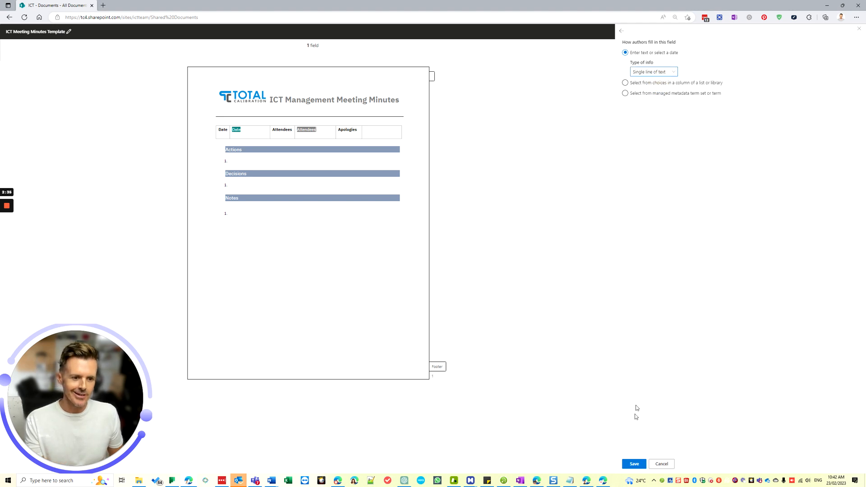
left_click(634, 464)
Publish the template under the name ICT Meeting Minutes Template and return to the document library.
left_click(384, 132)
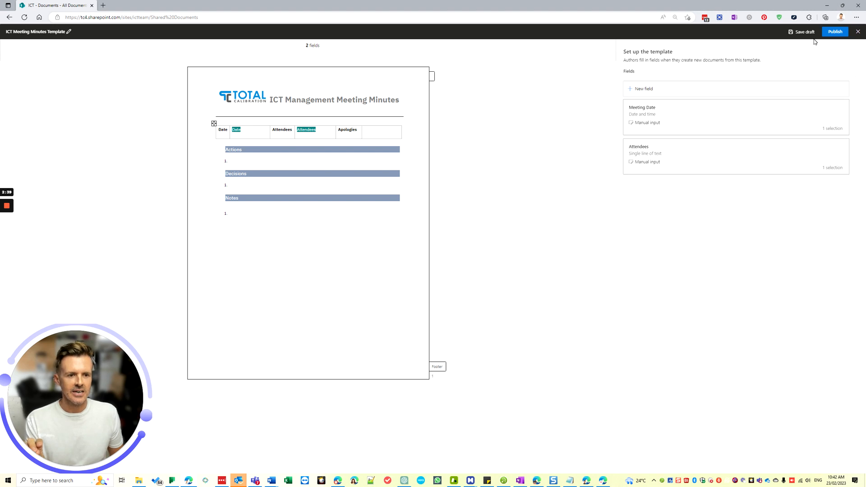
left_click(832, 32)
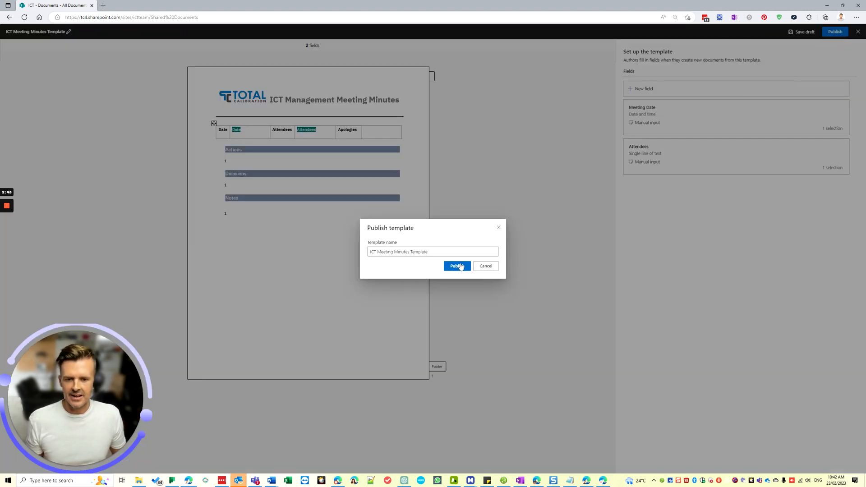
left_click(457, 266)
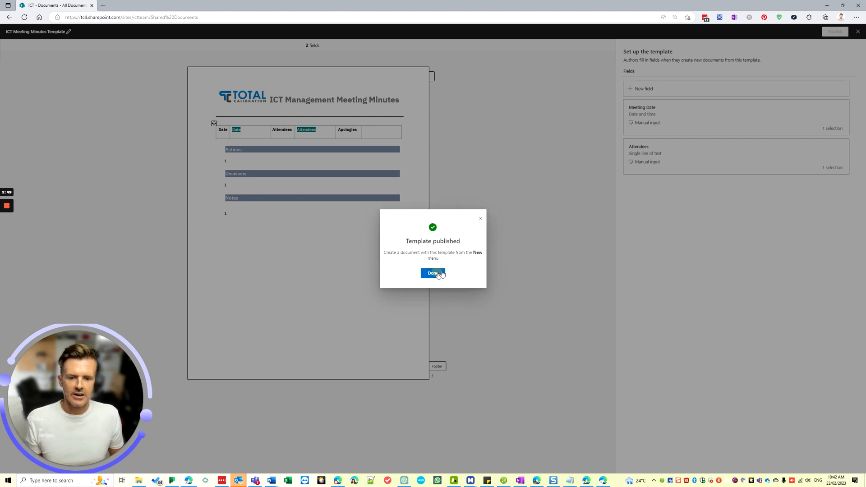
left_click(433, 273)
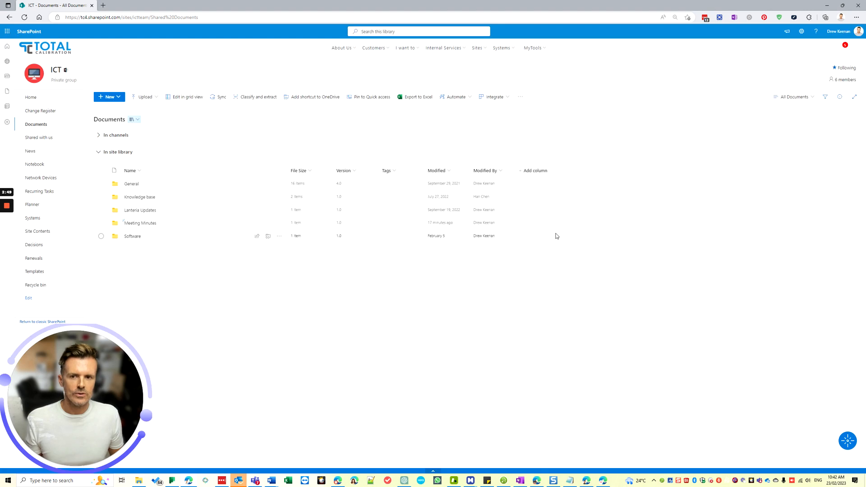
Start a new document from the ICT Meeting Minutes Template in the Meeting Minutes folder.
left_click(150, 224)
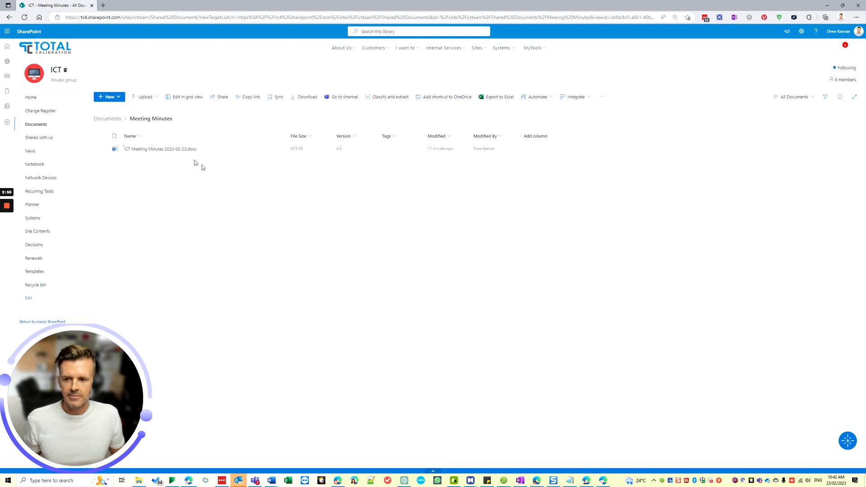
left_click(118, 98)
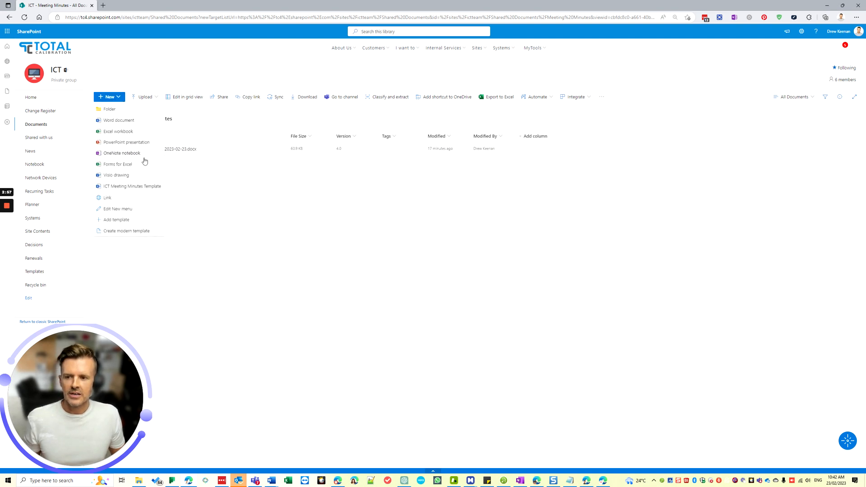
left_click(149, 189)
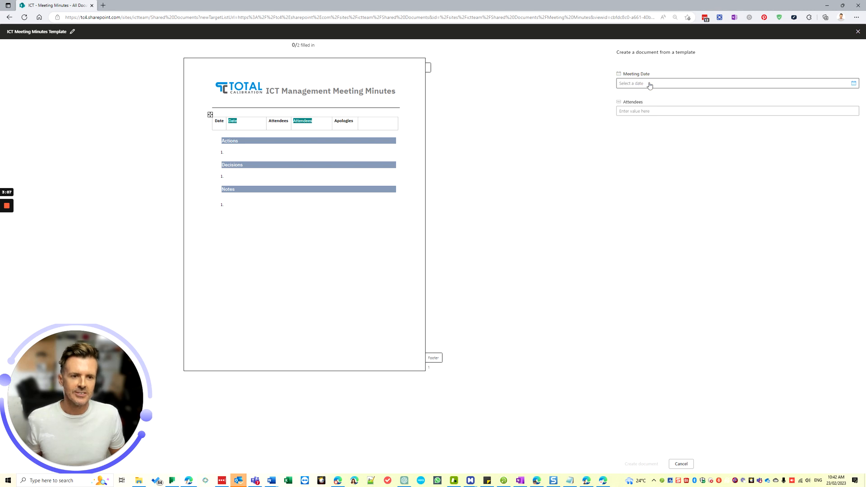
Set the Meeting Date field to 23 February 2023 at 10:00 AM.
left_click(853, 85)
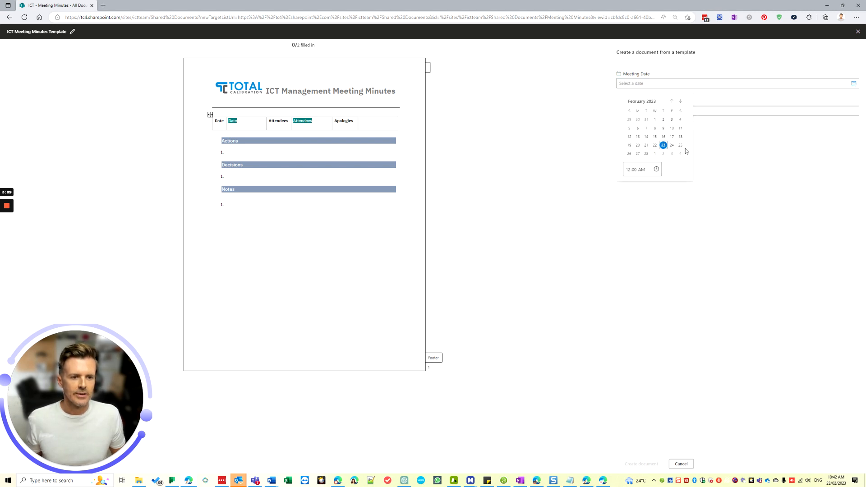
left_click(663, 147)
left_click(634, 169)
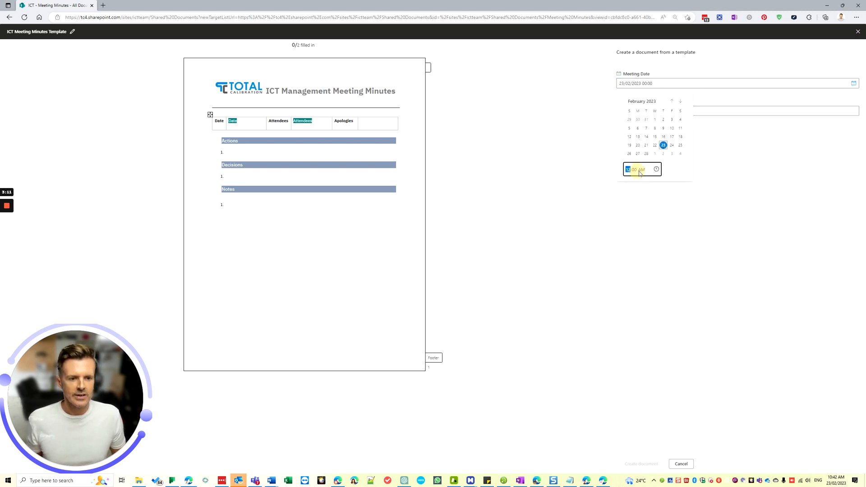
left_click(656, 170)
scroll(632, 234, "down", 3)
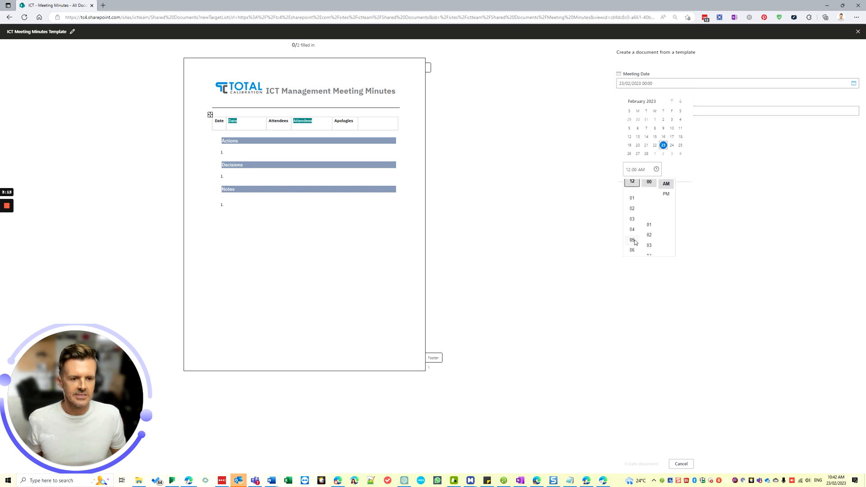
left_click(631, 223)
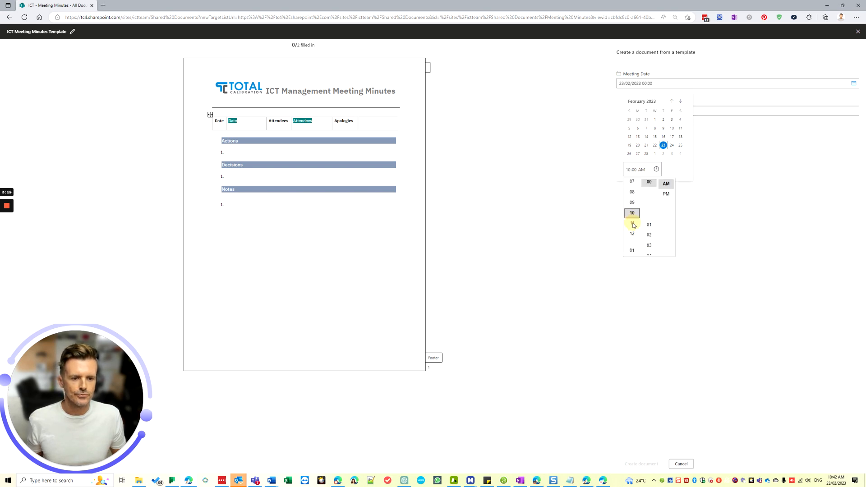
left_click(720, 198)
Try to activate the Attendees field for entering a value, checking its linked placeholder in the document preview.
left_click(644, 111)
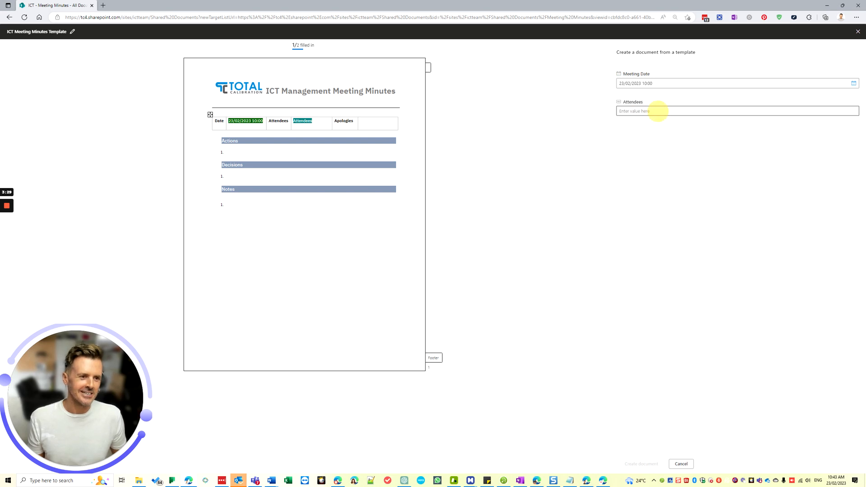
left_click_drag(318, 121, 293, 121)
left_click(635, 112)
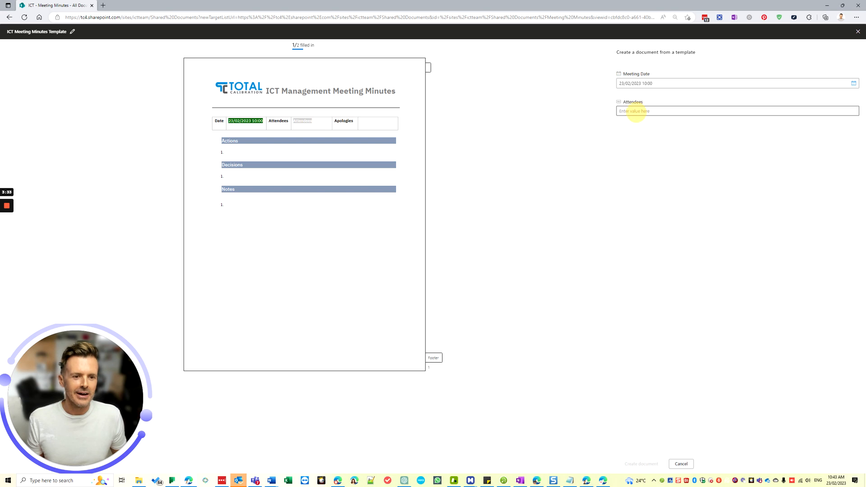
left_click(642, 110)
left_click(638, 112)
left_click(638, 112)
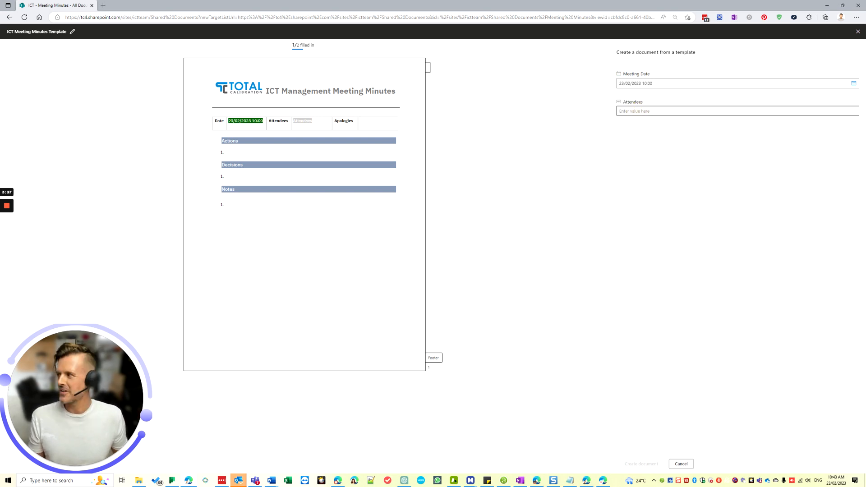
left_click(636, 115)
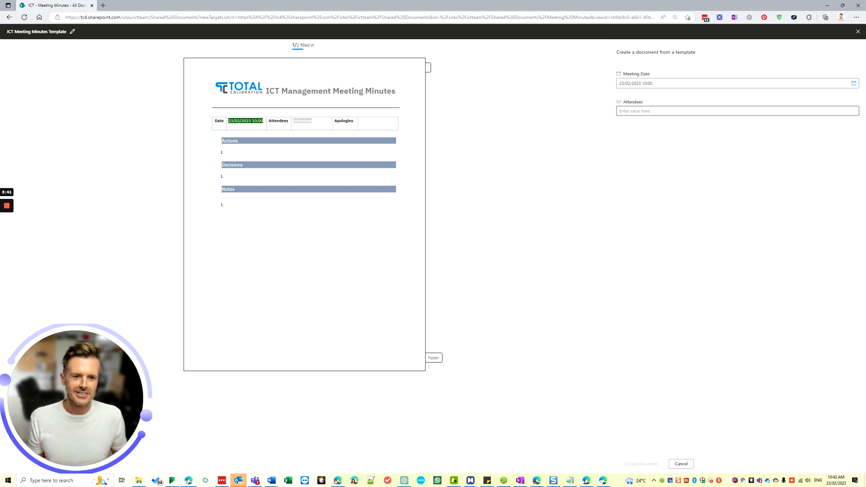
left_click(638, 111)
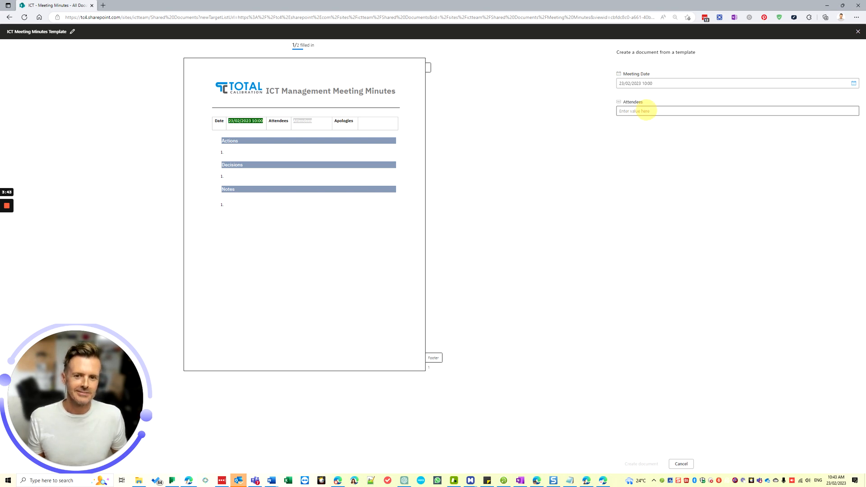
left_click(308, 121)
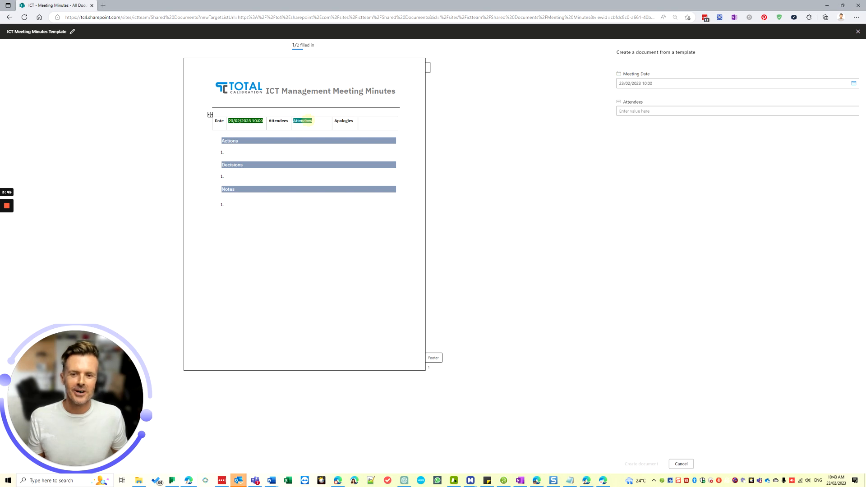
left_click(667, 111)
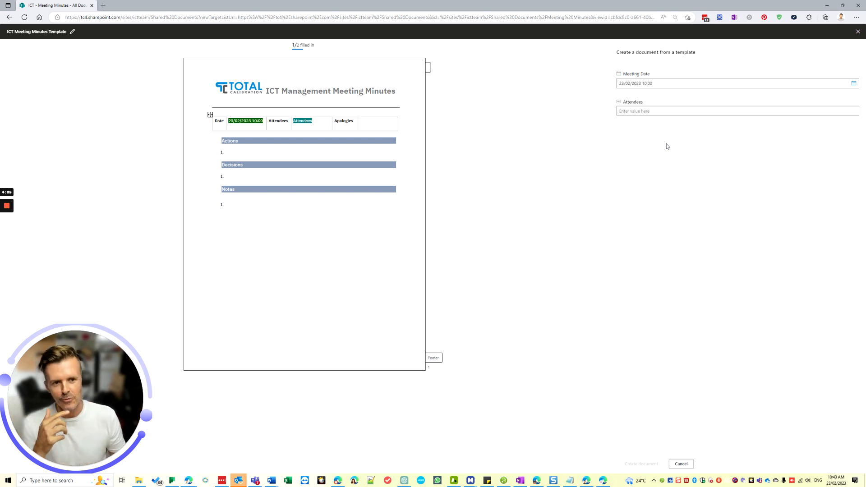
left_click(660, 112)
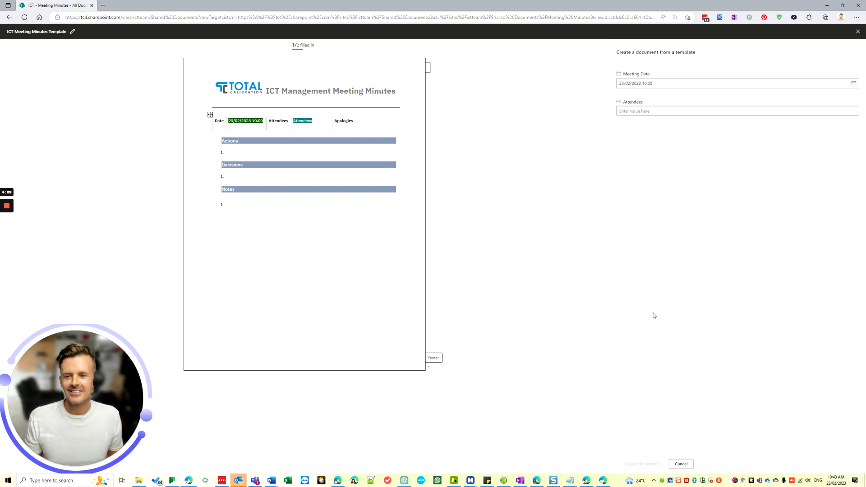
Discard the unfinished document and start a new one from the ICT Meeting Minutes Template.
left_click(681, 465)
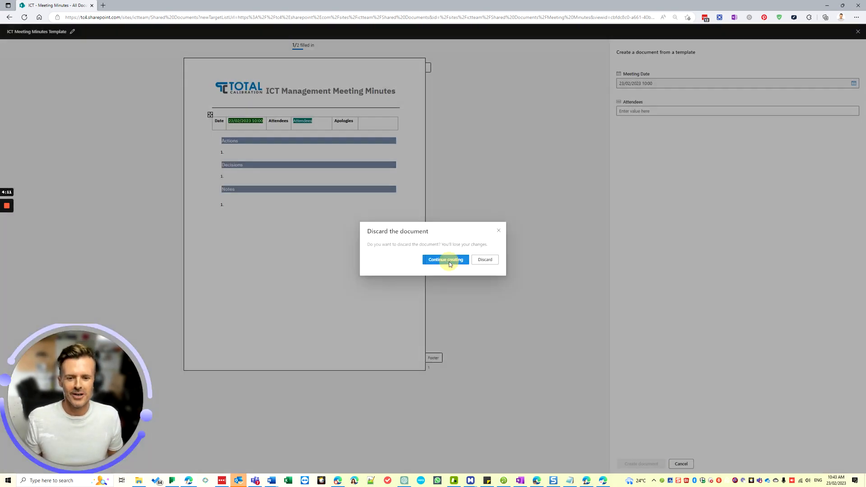
left_click(446, 259)
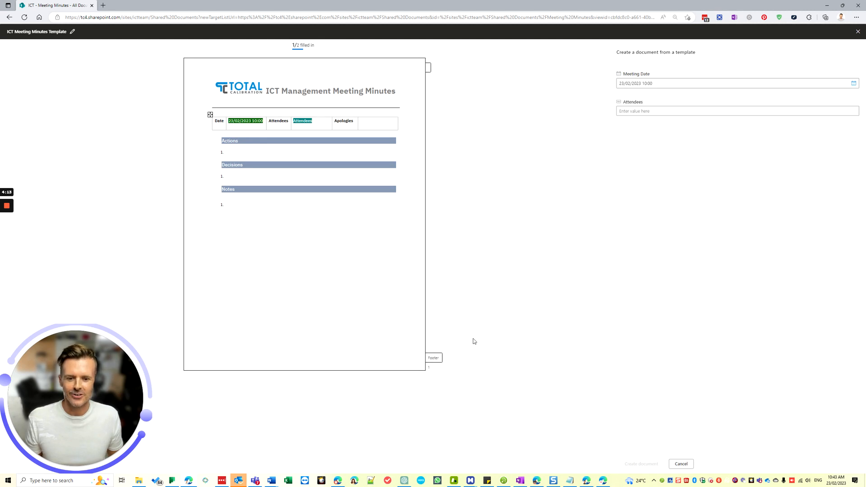
left_click(858, 32)
left_click(489, 260)
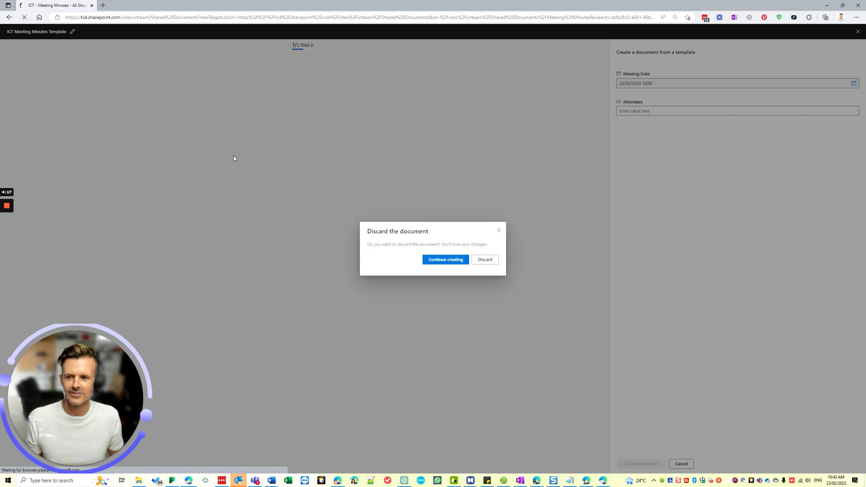
left_click(108, 109)
left_click(134, 199)
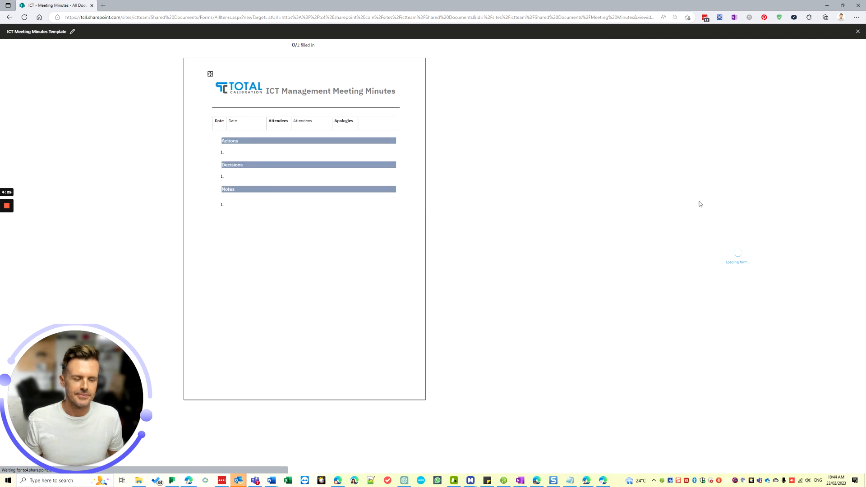
Fill in Attendees with "dd" and set the Meeting Date to 23 February 2023 at 10:00 AM.
left_click(649, 110)
type("dd")
left_click(647, 81)
left_click(853, 83)
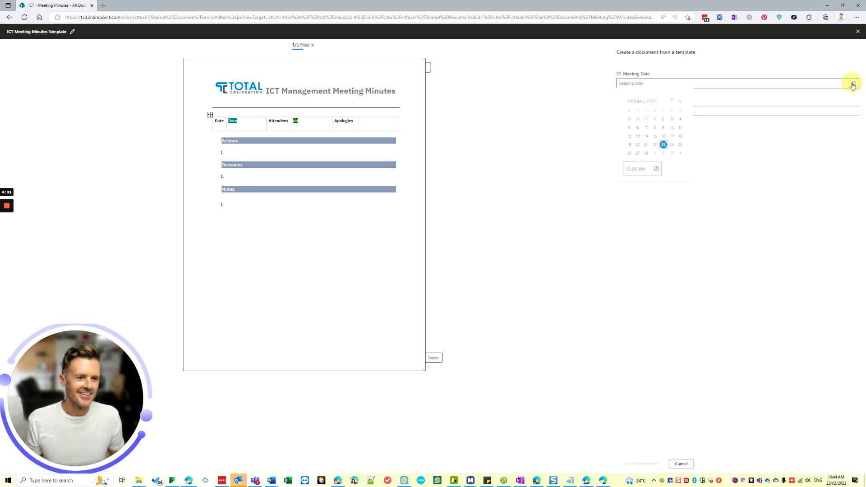
left_click(663, 145)
left_click(648, 169)
left_click(629, 169)
type("10")
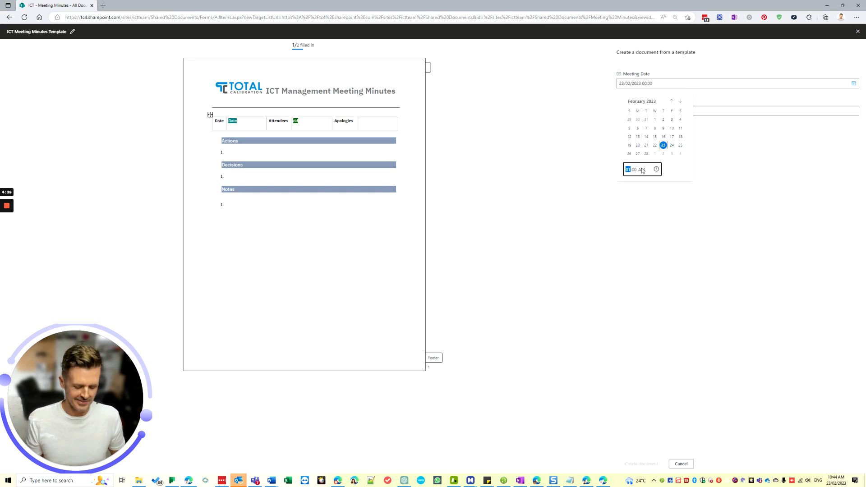
left_click(779, 190)
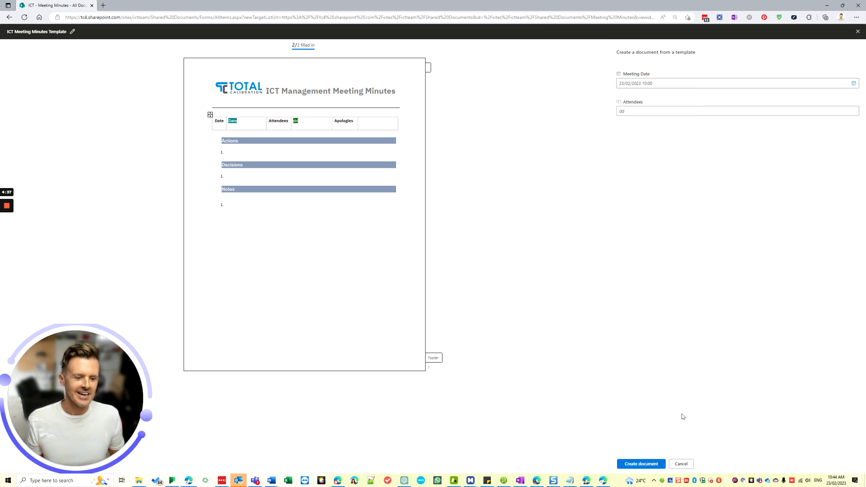
Create the document in the Meeting Minutes folder under the name "ICT Meeting Minutes Template 2023-02-23" and return to the library.
left_click(636, 463)
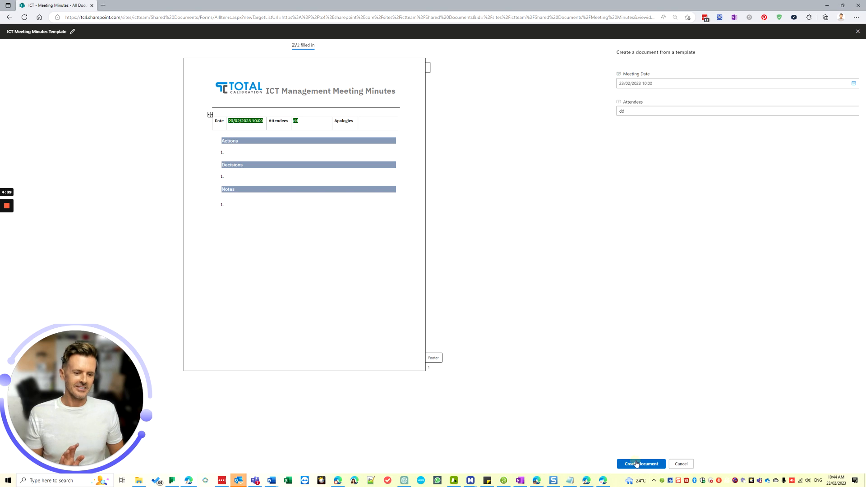
left_click(430, 240)
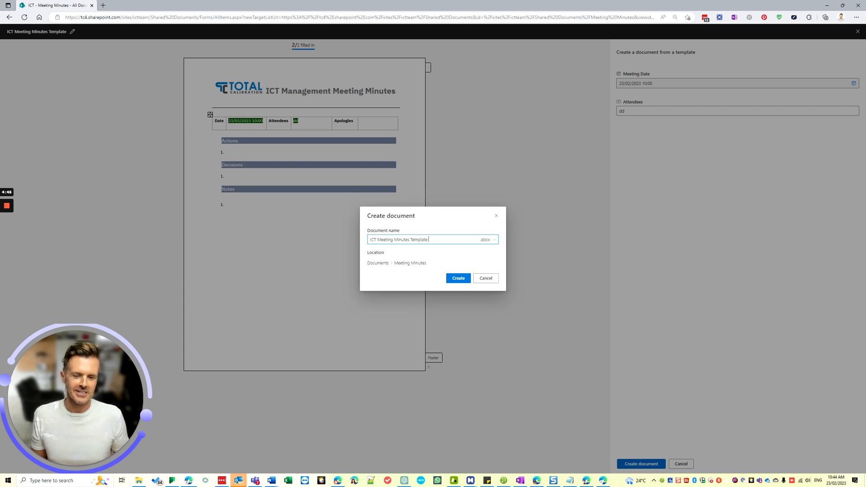
type("2023")
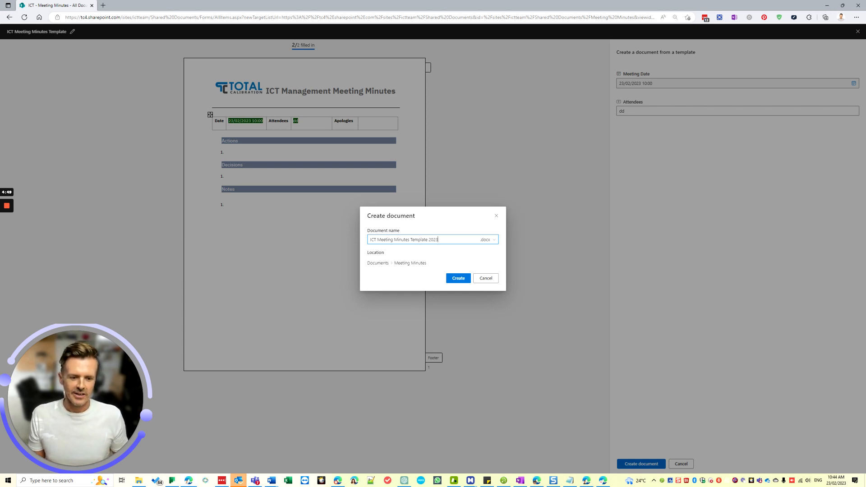
type("-02-23")
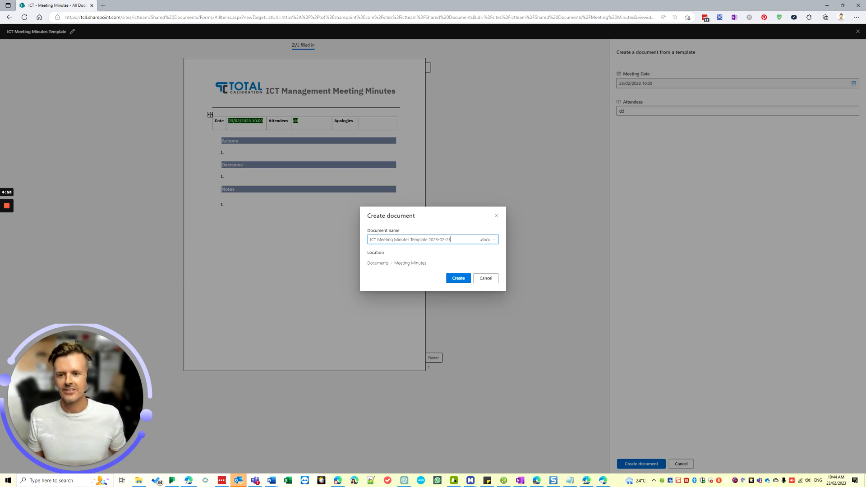
left_click(465, 280)
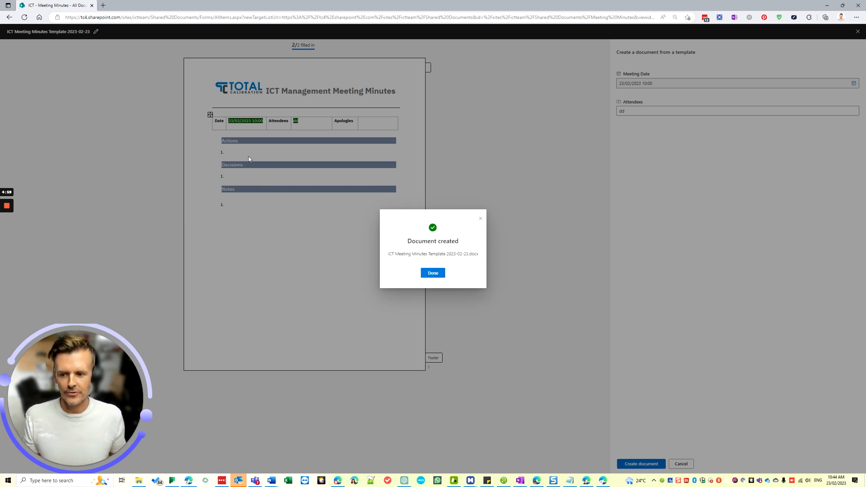
left_click(432, 274)
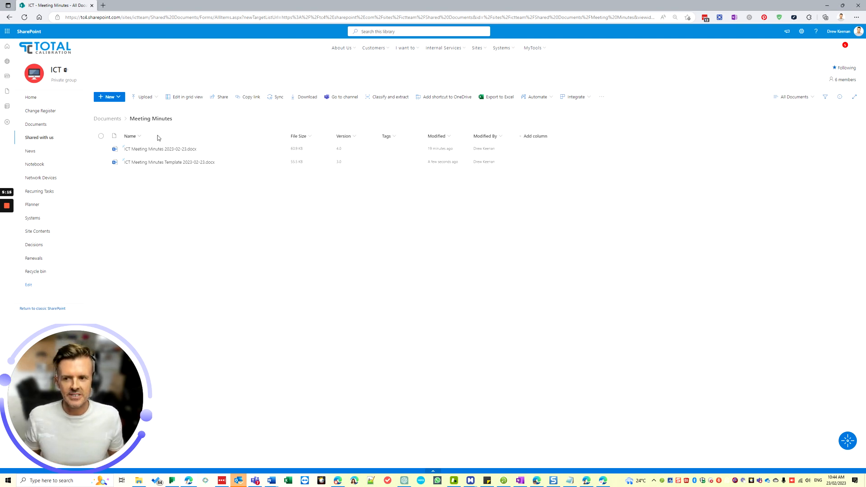
Open the published ICT Meeting Minutes Template for editing from the library's New menu settings.
left_click(110, 96)
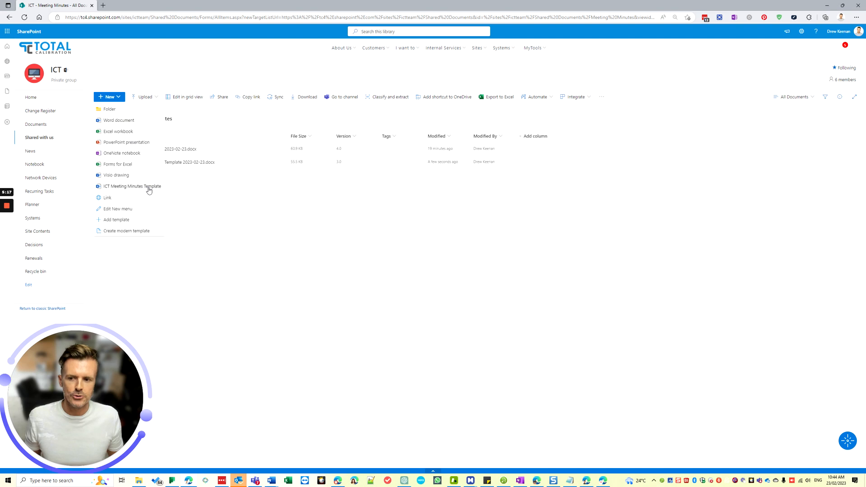
left_click(147, 210)
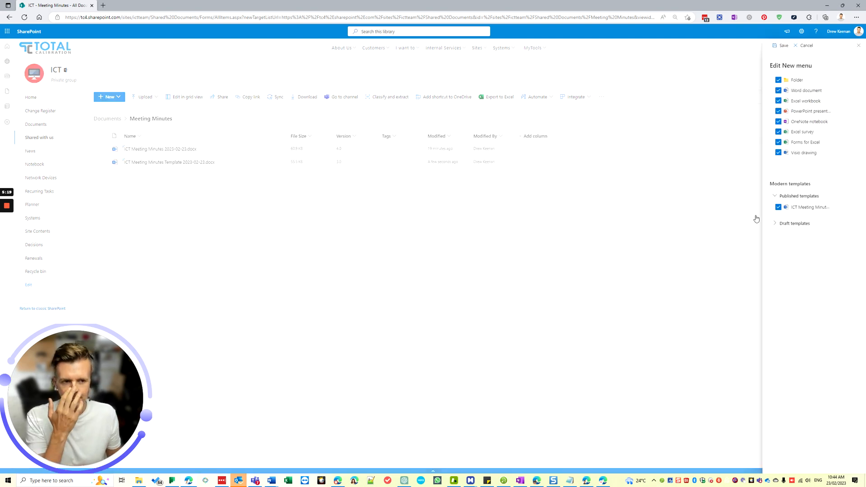
left_click(854, 208)
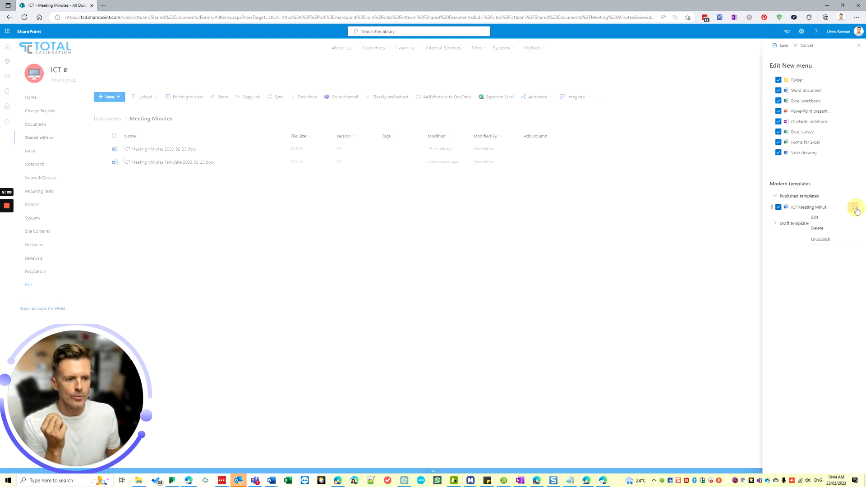
left_click(833, 218)
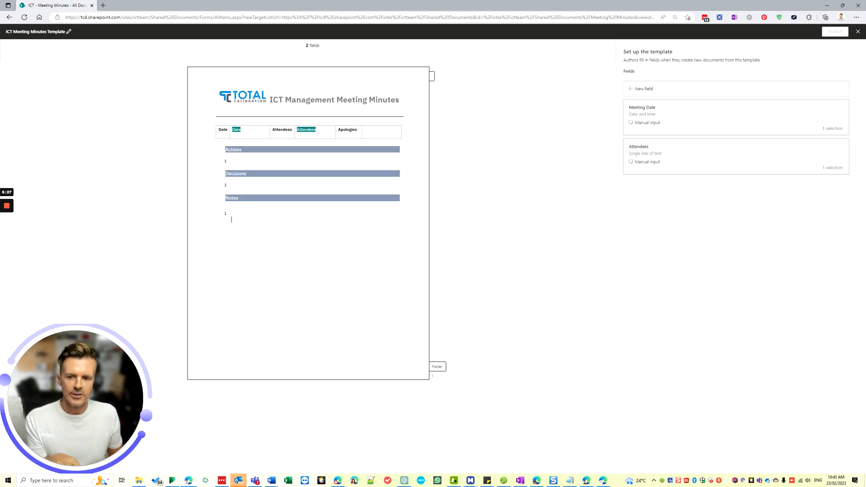
Add the placeholder lines "Metadata" and "Lookup" to the numbered list under Notes.
type("oMetadata")
key("Return")
type("List")
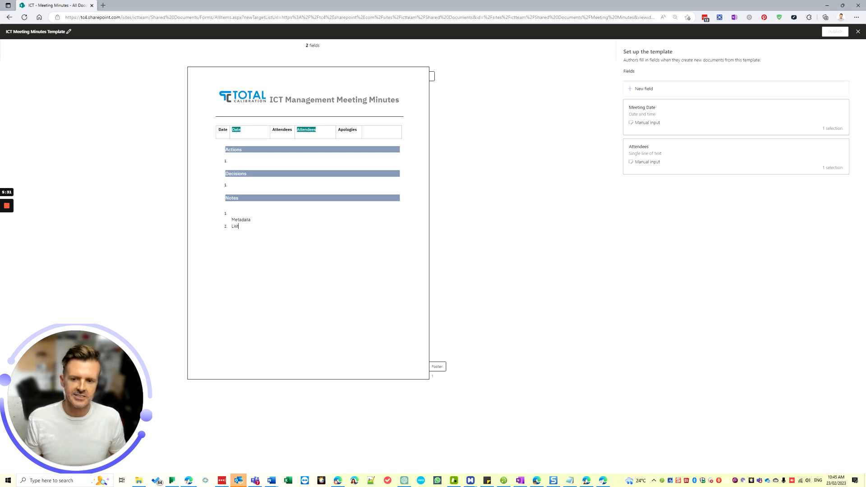
key("BackSpace")
key("BackSpace")
key("BackSpace")
type("Lookup")
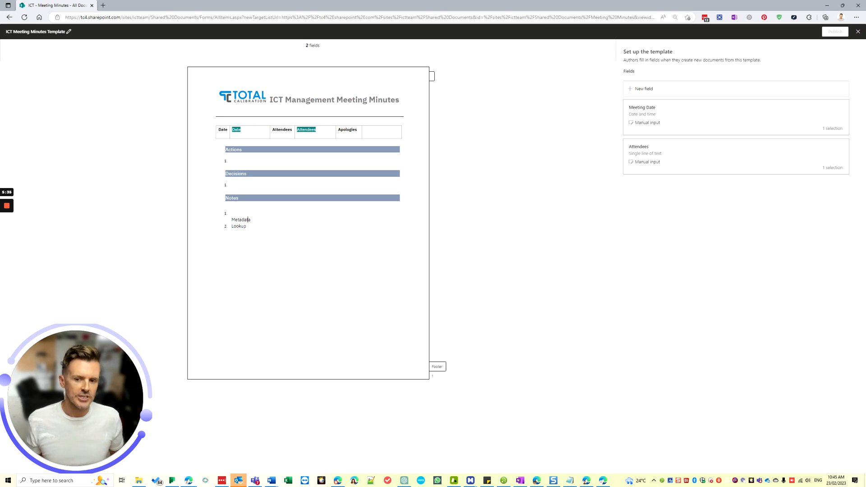
Create a new template field named "Organisation" from the "Metadata" placeholder under Notes and proceed to its input settings.
key("shift+Home")
left_click(652, 90)
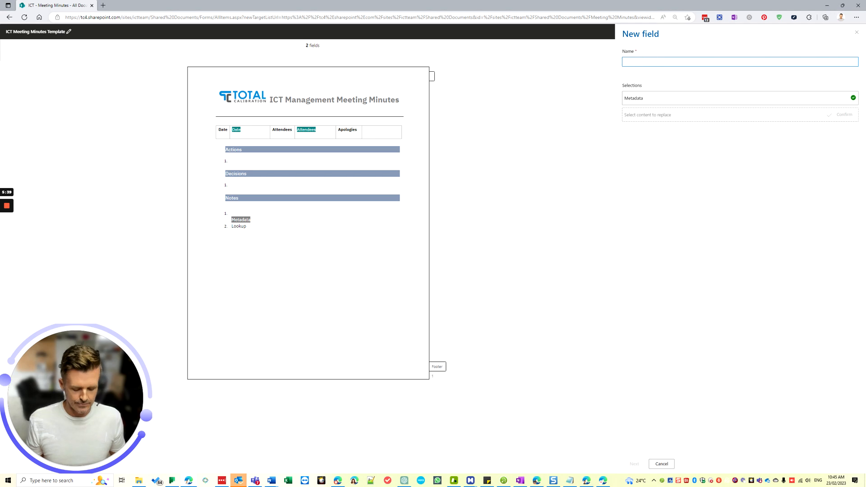
type("Meta")
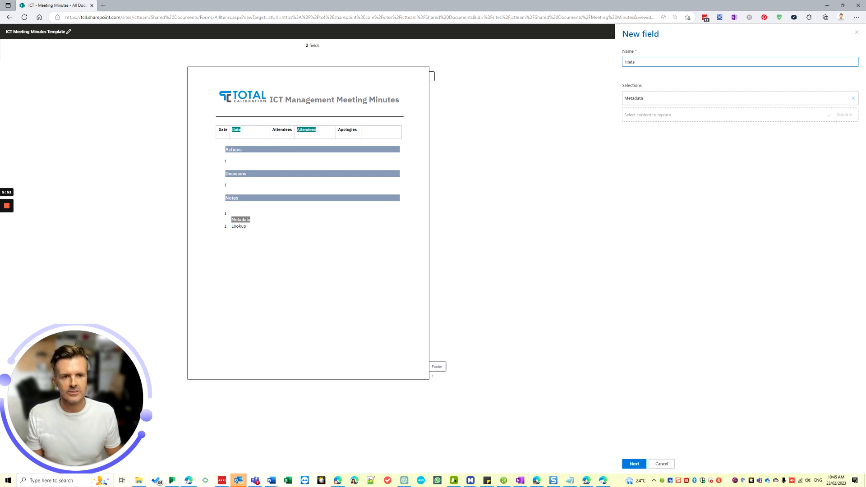
key("BackSpace")
key("BackSpace")
key("BackSpace")
key("BackSpace")
type("Or")
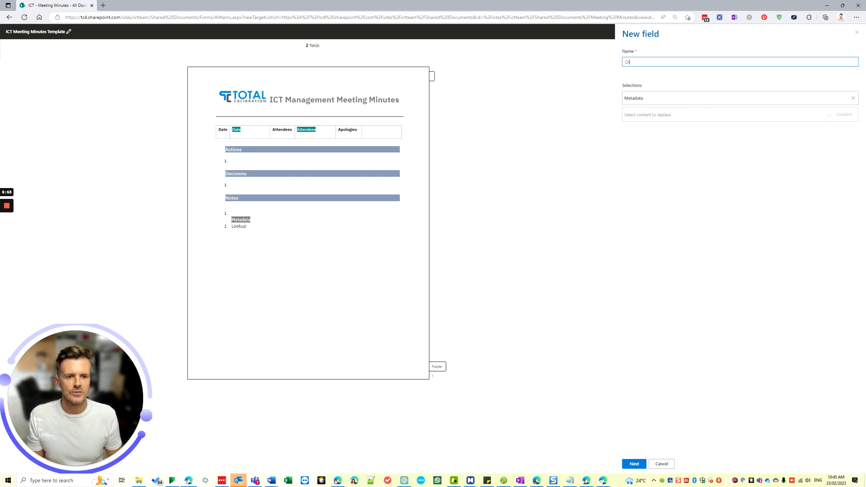
type("ganisation")
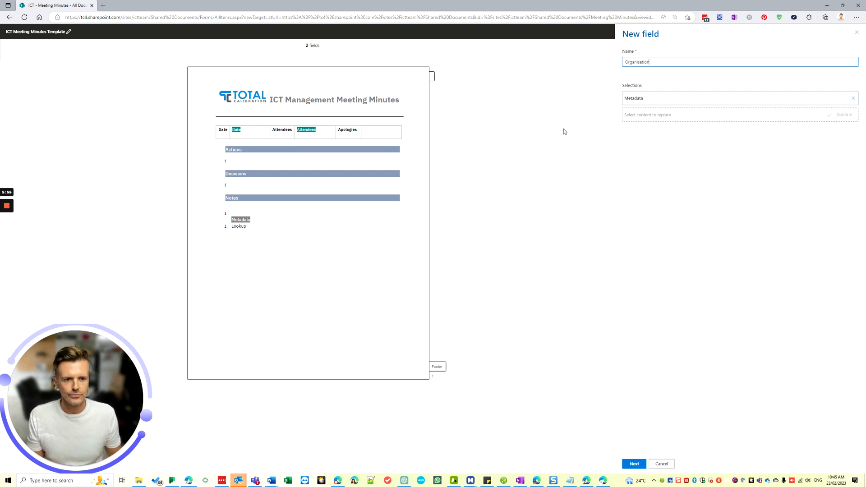
left_click(785, 98)
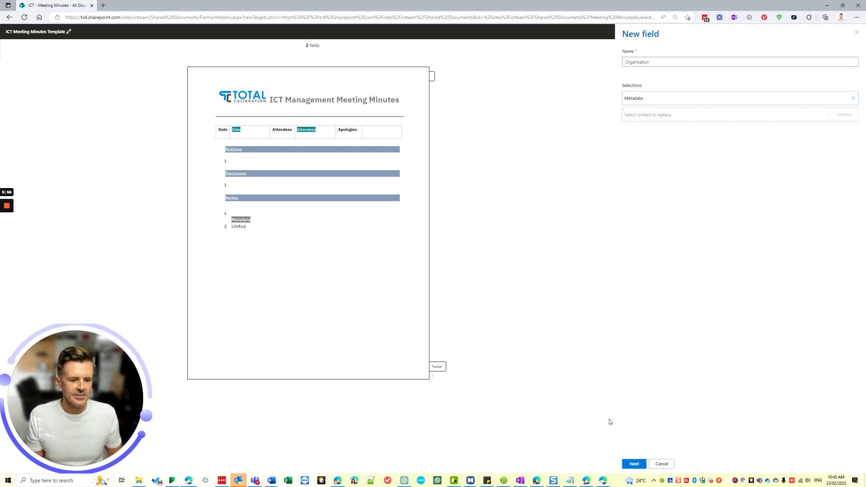
left_click(634, 464)
Set the field to be filled from managed metadata, using the Organisation term set in the Enterprise group.
left_click(665, 73)
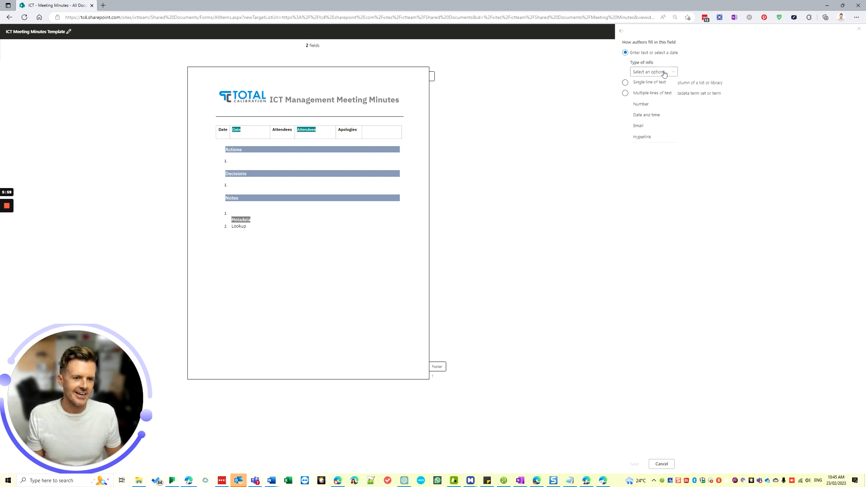
left_click(731, 70)
left_click(665, 93)
left_click(646, 86)
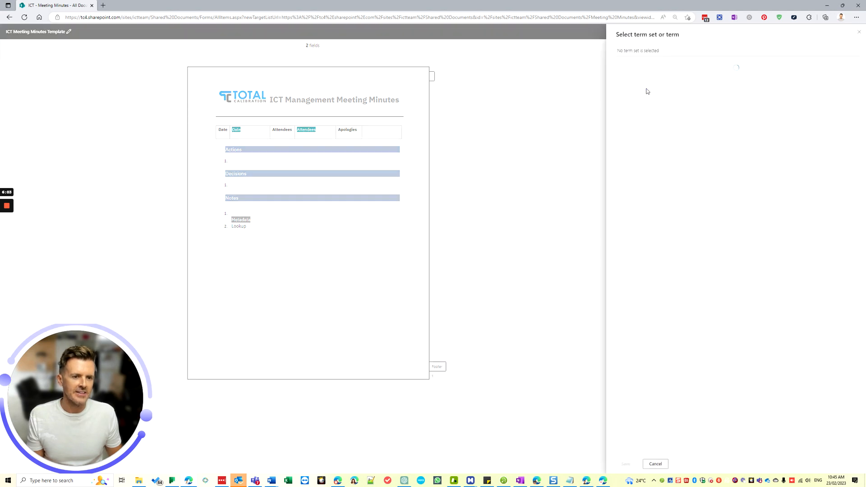
left_click(619, 97)
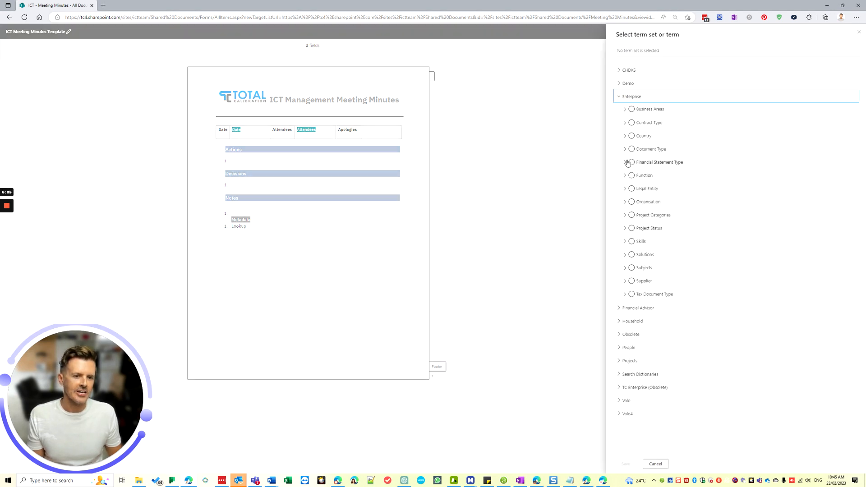
left_click(631, 202)
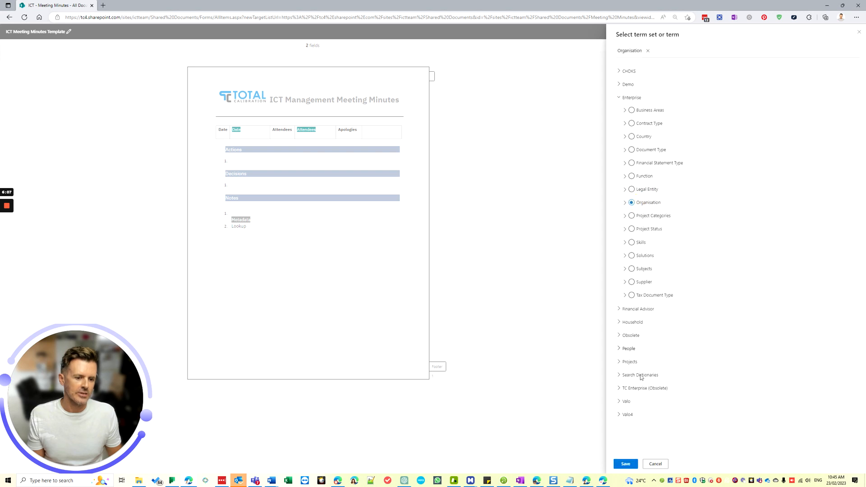
left_click(626, 464)
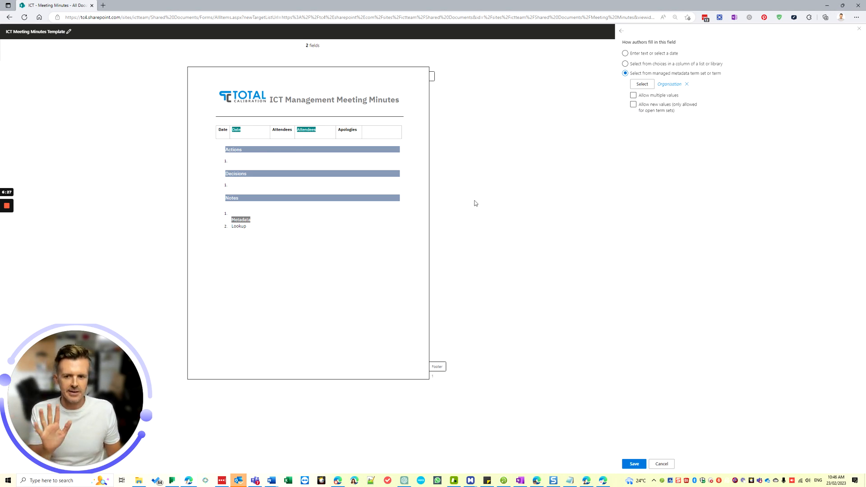
Switch the field's input to choices from a list or library column, view the available source lists, and close the list selection.
left_click(299, 225)
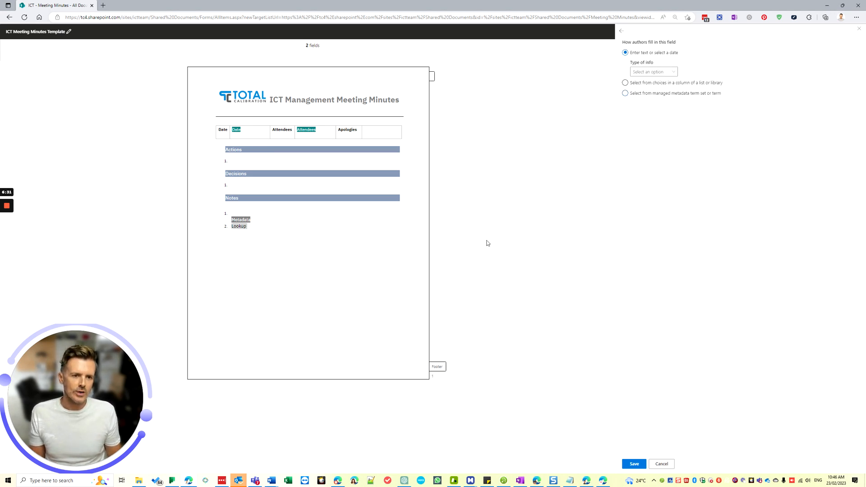
left_click(665, 84)
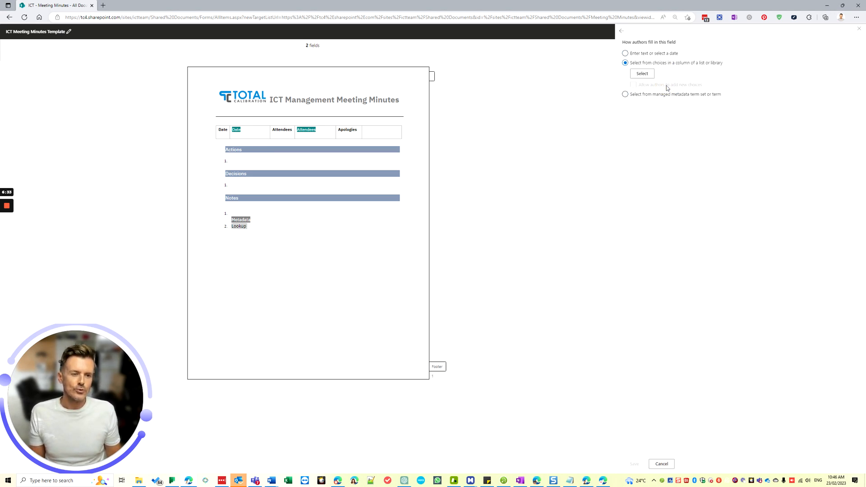
left_click(641, 74)
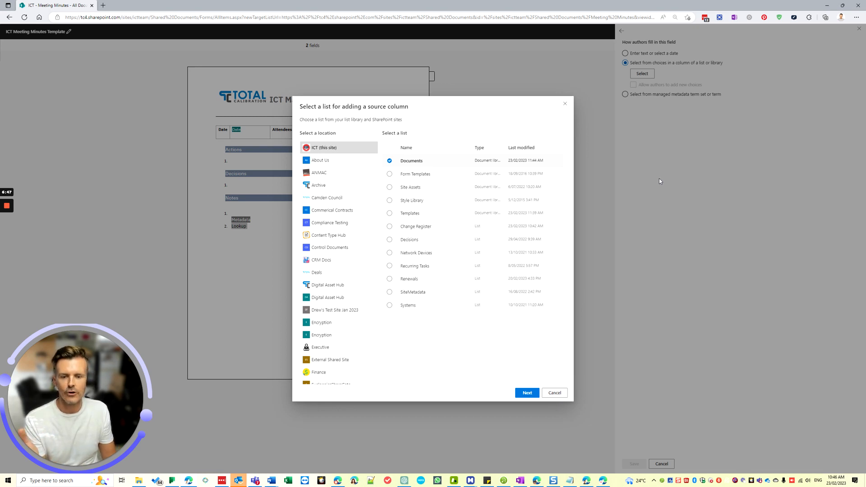
left_click(557, 393)
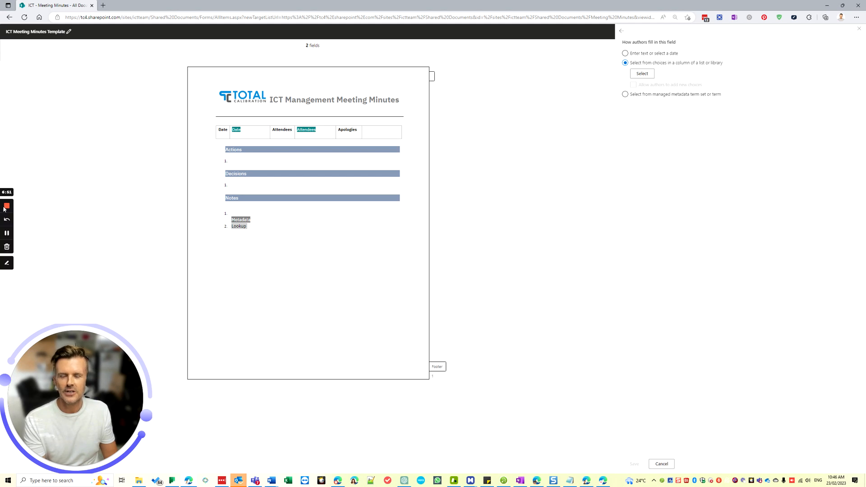